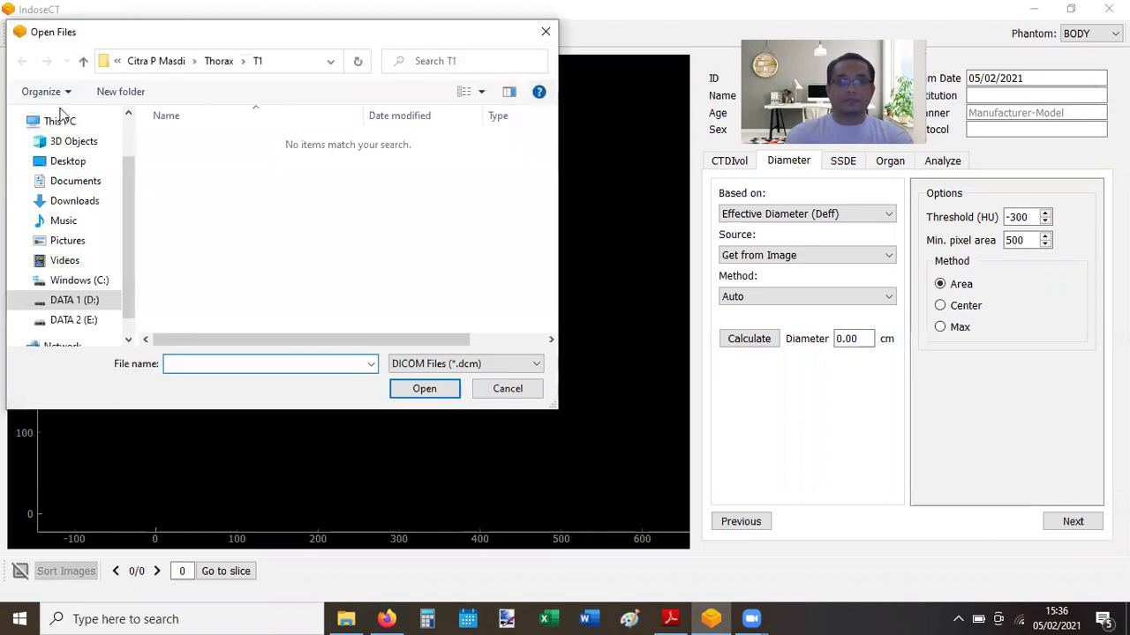
Step: Browse to the Thorax > T1 patient image folder within Citra CT on DATA 1 (D:) and list all file types
{"action": "left_click", "coordinate": [88, 301]}
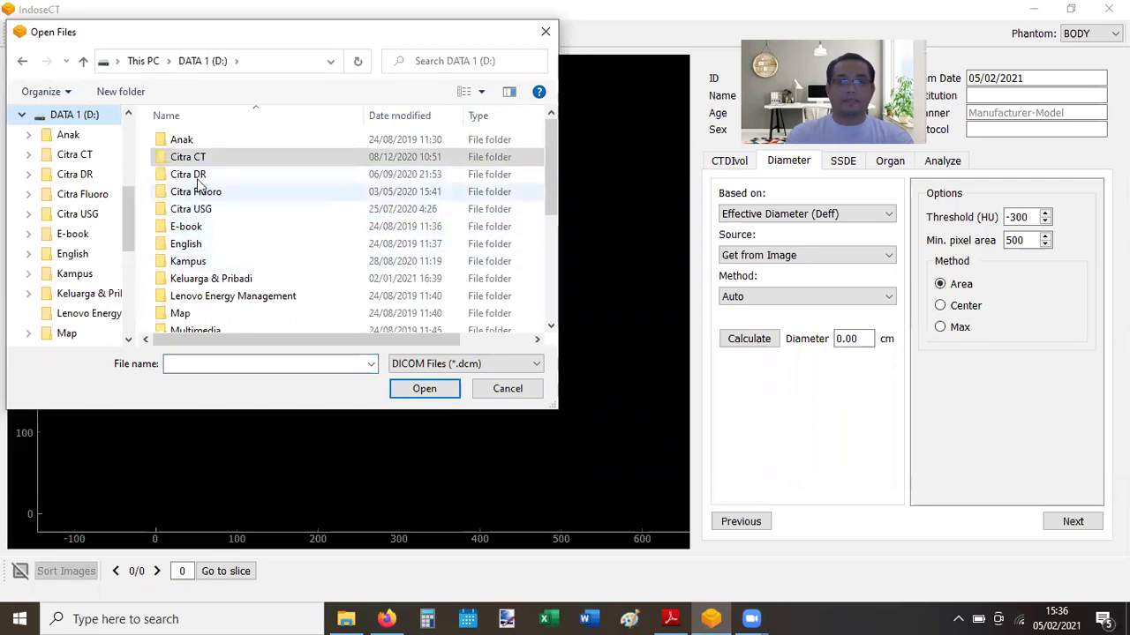
{"action": "double_click", "coordinate": [188, 157]}
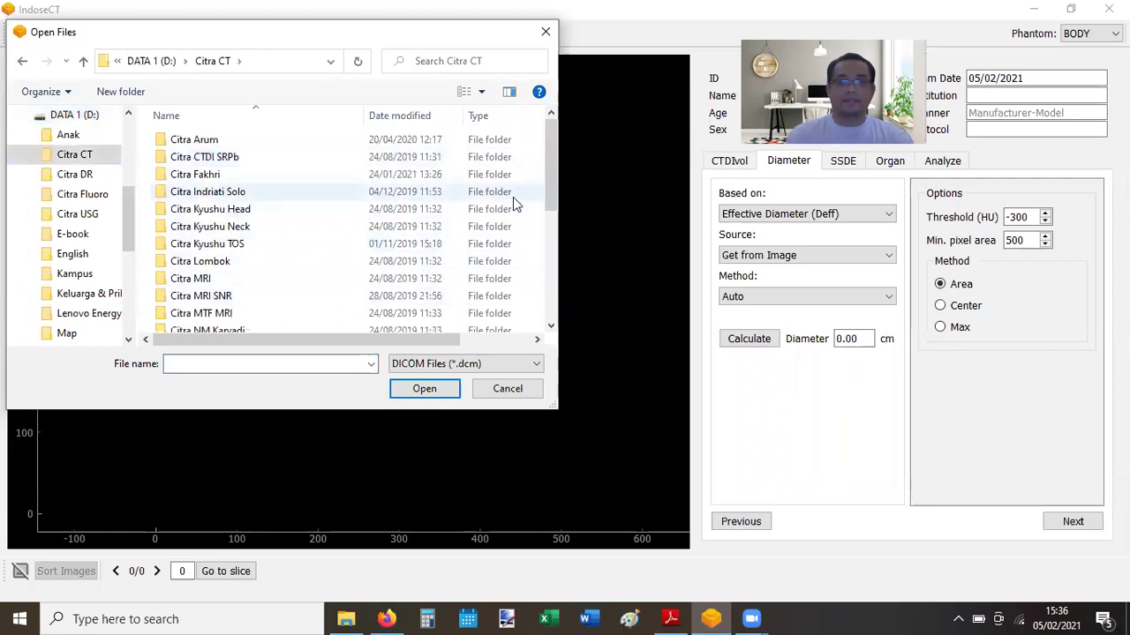
{"action": "left_click_drag", "start_coordinate": [547, 177], "coordinate": [546, 217]}
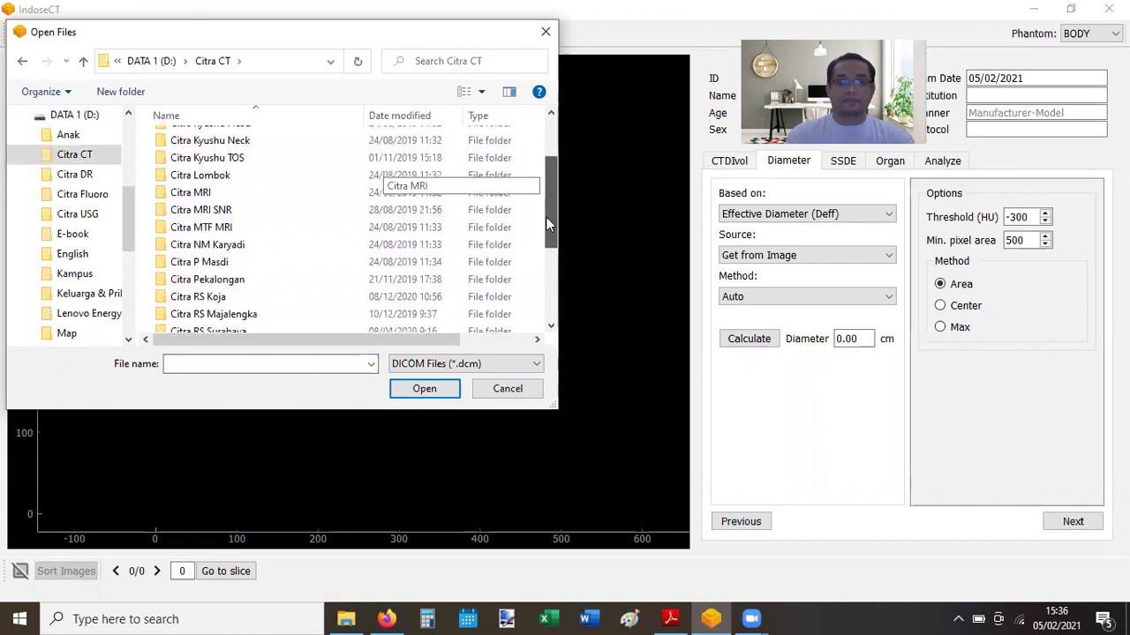
{"action": "double_click", "coordinate": [220, 254]}
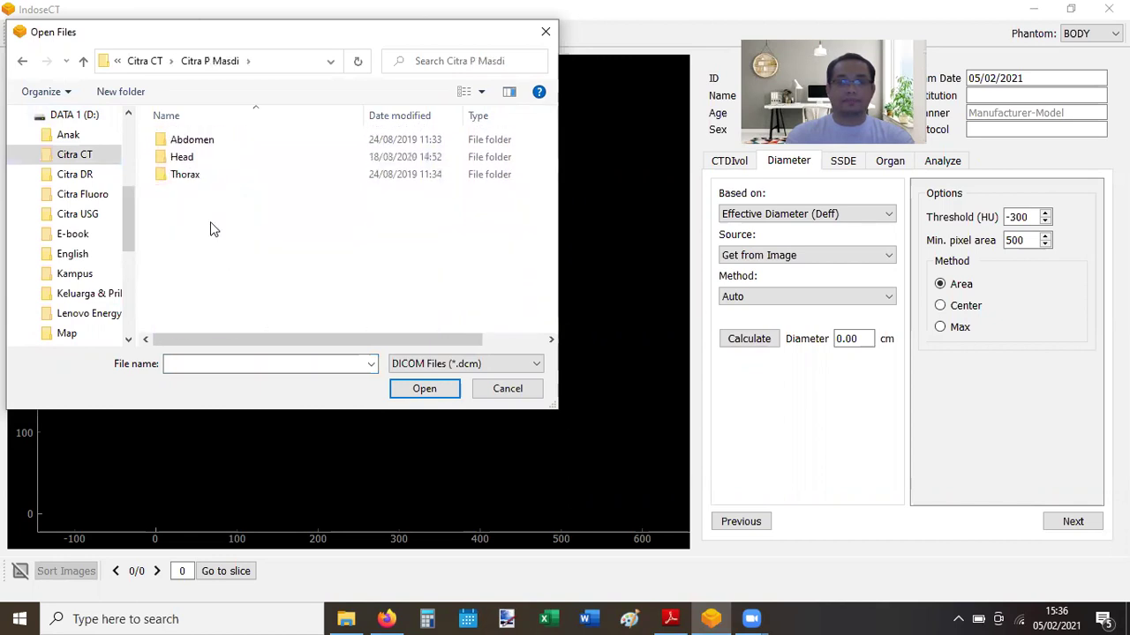
{"action": "left_click", "coordinate": [184, 174]}
{"action": "double_click", "coordinate": [184, 173]}
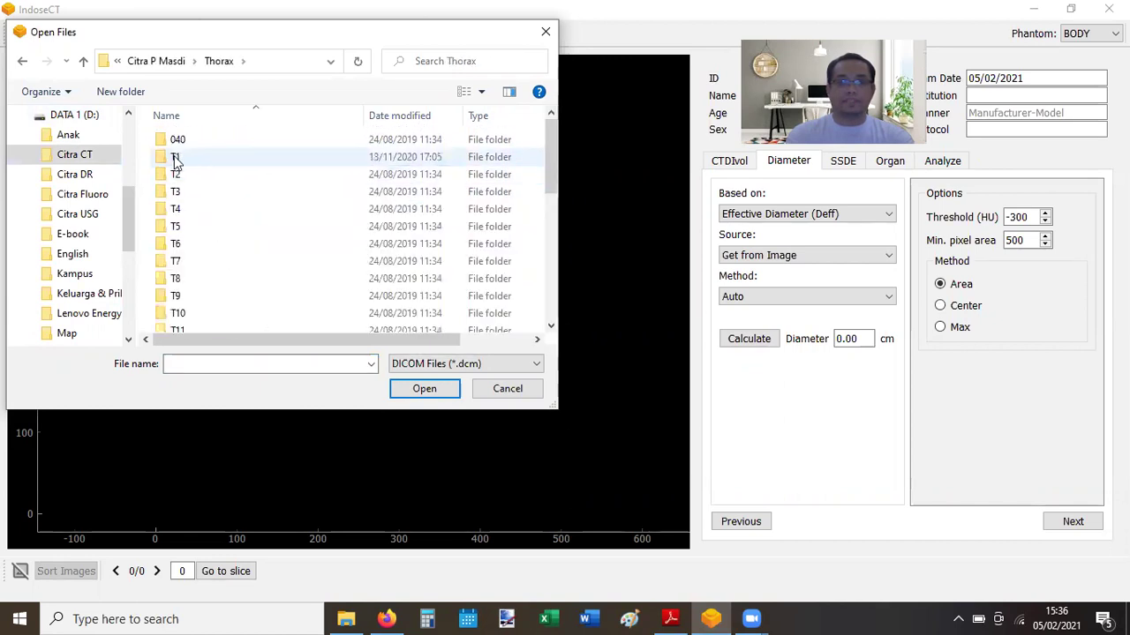
{"action": "double_click", "coordinate": [177, 157]}
{"action": "left_click", "coordinate": [459, 363]}
{"action": "left_click", "coordinate": [414, 393]}
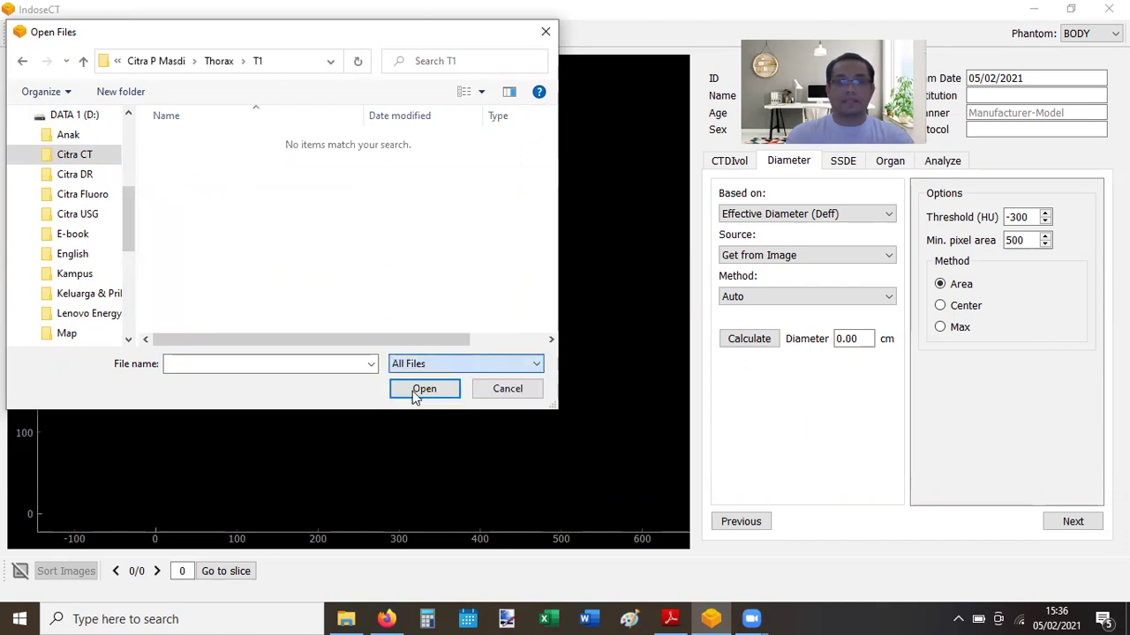
Step: Load all the CT image files in the T1 folder, leaving out the first two files
{"action": "left_click", "coordinate": [498, 340]}
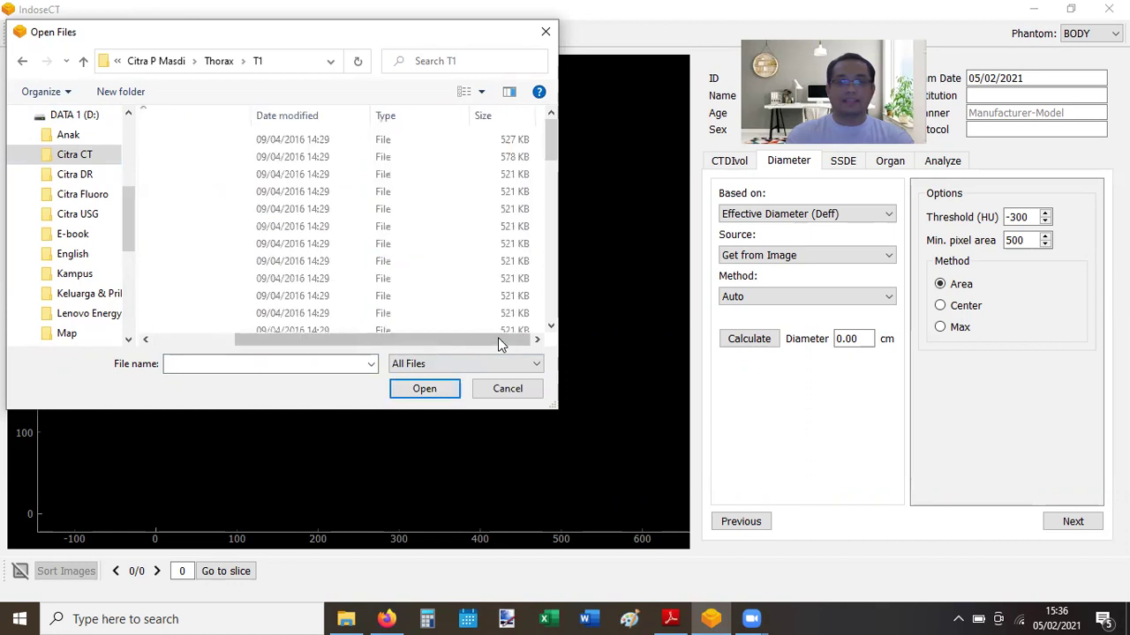
{"action": "left_click", "coordinate": [291, 195]}
{"action": "key", "text": "ctrl+a"}
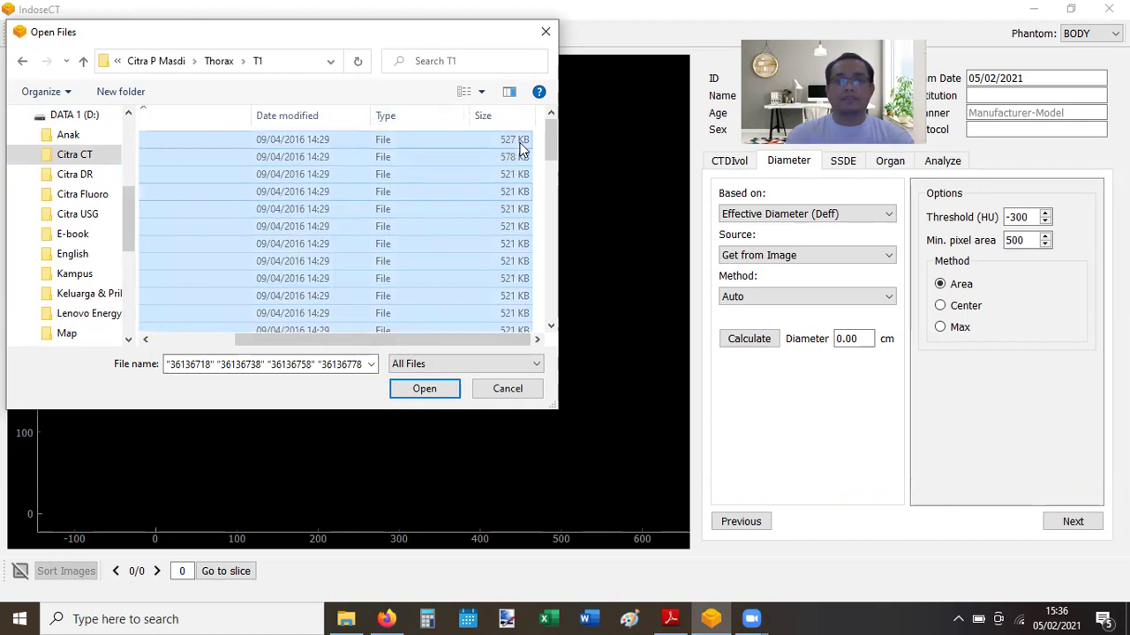
{"action": "left_click", "coordinate": [381, 143], "text": "ctrl"}
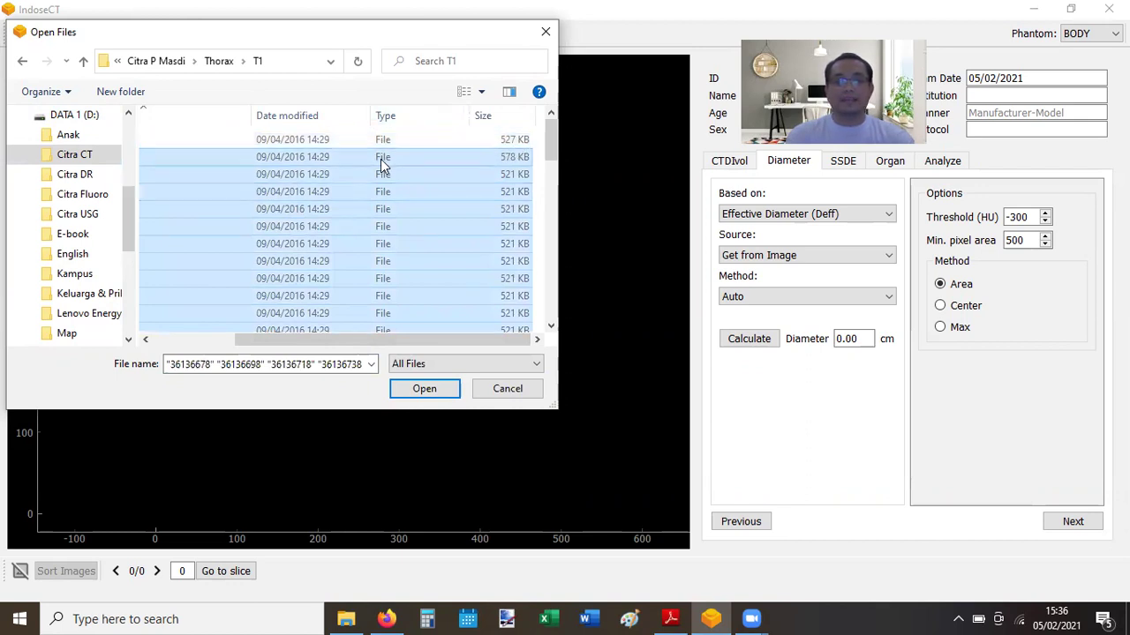
{"action": "left_click", "coordinate": [381, 158], "text": "ctrl"}
{"action": "left_click_drag", "start_coordinate": [553, 140], "coordinate": [549, 304]}
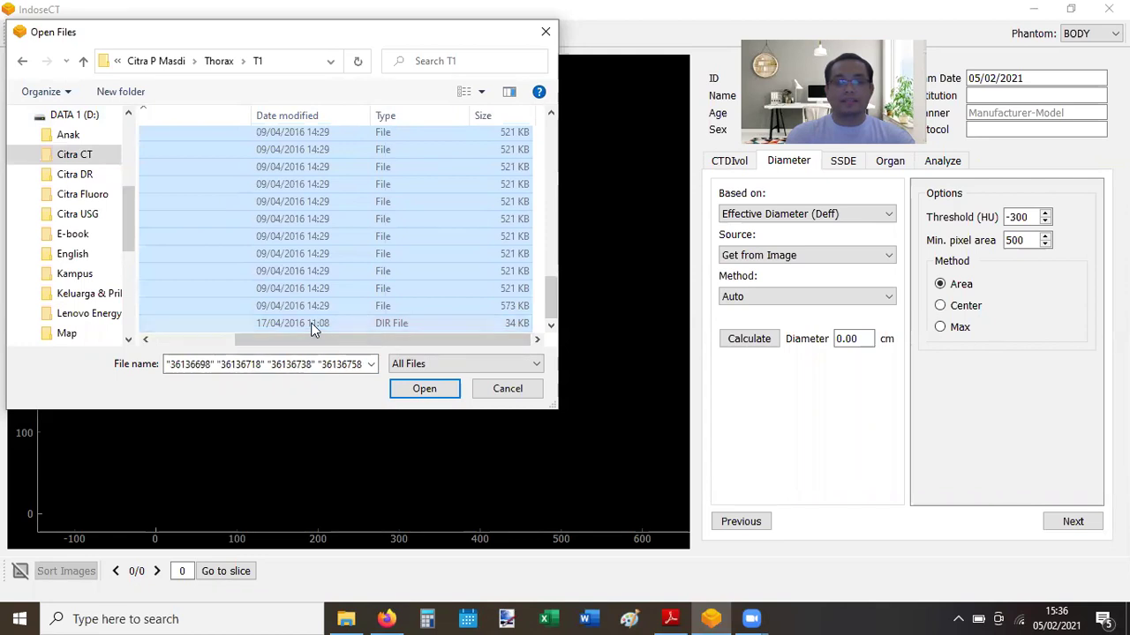
{"action": "left_click", "coordinate": [424, 389]}
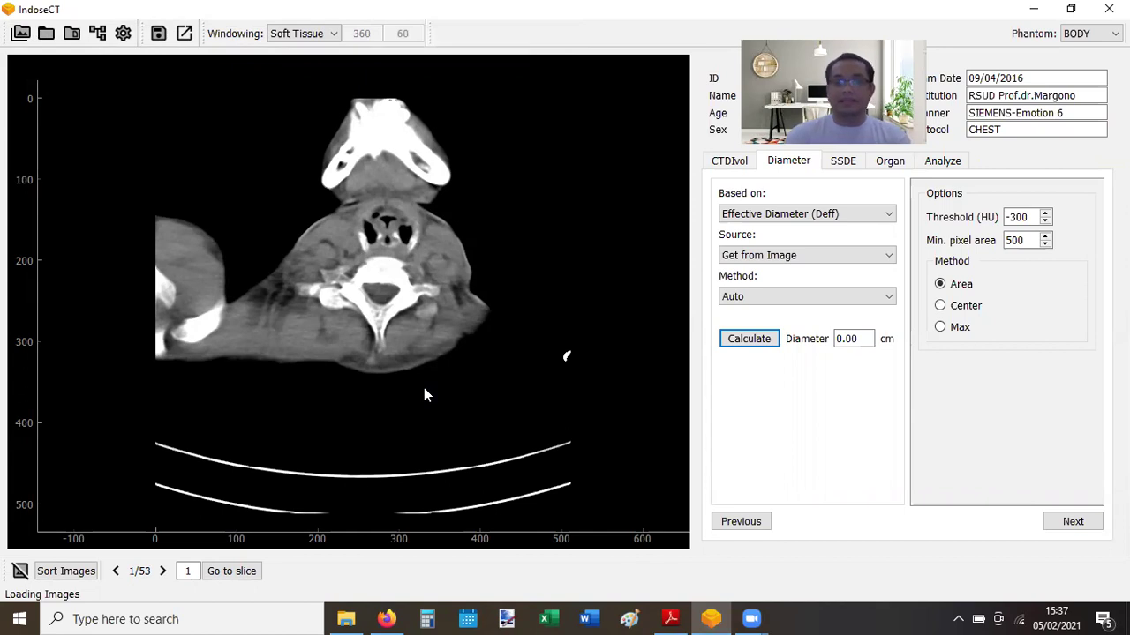
Step: Go through the loaded thorax series to slice 8
{"action": "scroll", "coordinate": [424, 395], "scroll_direction": "down", "scroll_amount": 1}
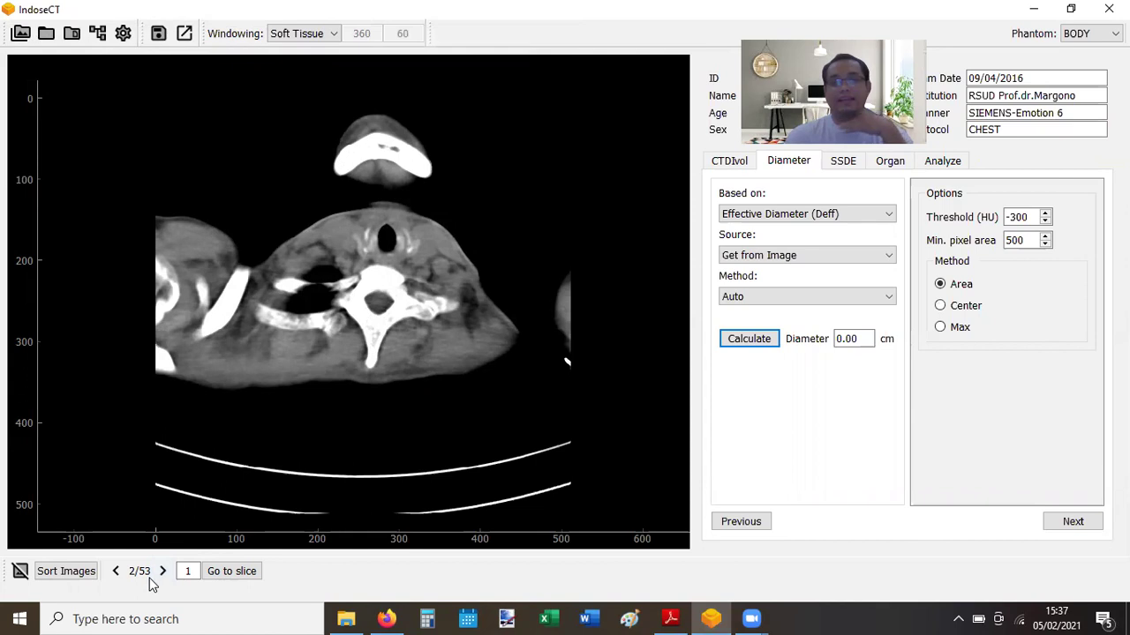
{"action": "scroll", "coordinate": [150, 581], "scroll_direction": "down", "scroll_amount": 3}
{"action": "scroll", "coordinate": [150, 583], "scroll_direction": "down", "scroll_amount": 3}
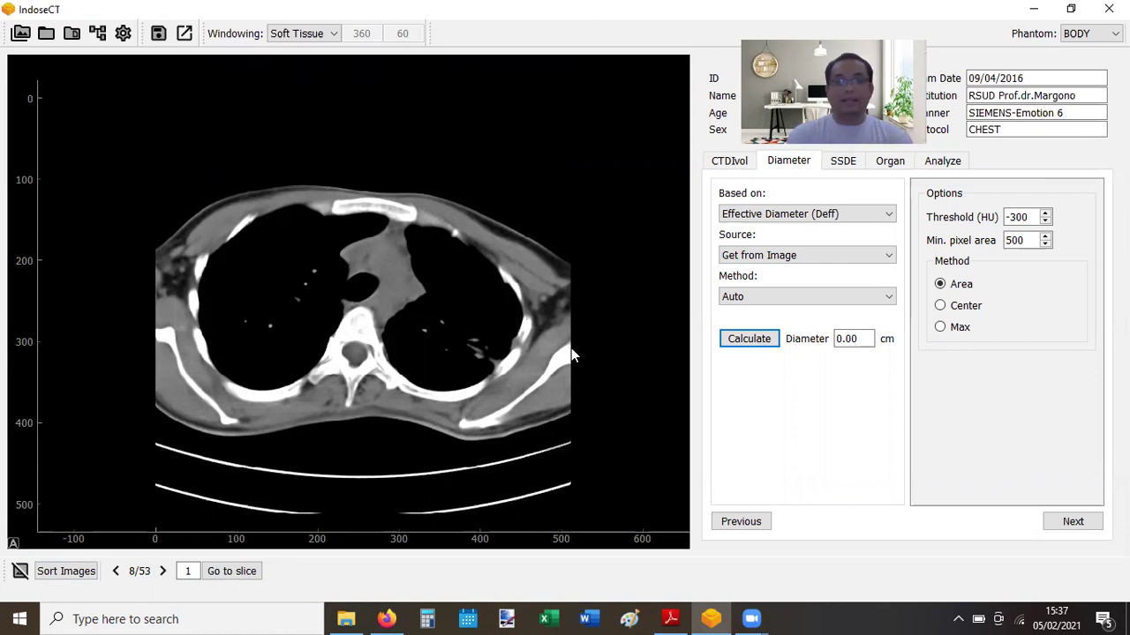
Step: Calculate the slice's water equivalent diameter (Dw) from the image automatically, first without and again with truncated image correction
{"action": "left_click", "coordinate": [776, 219]}
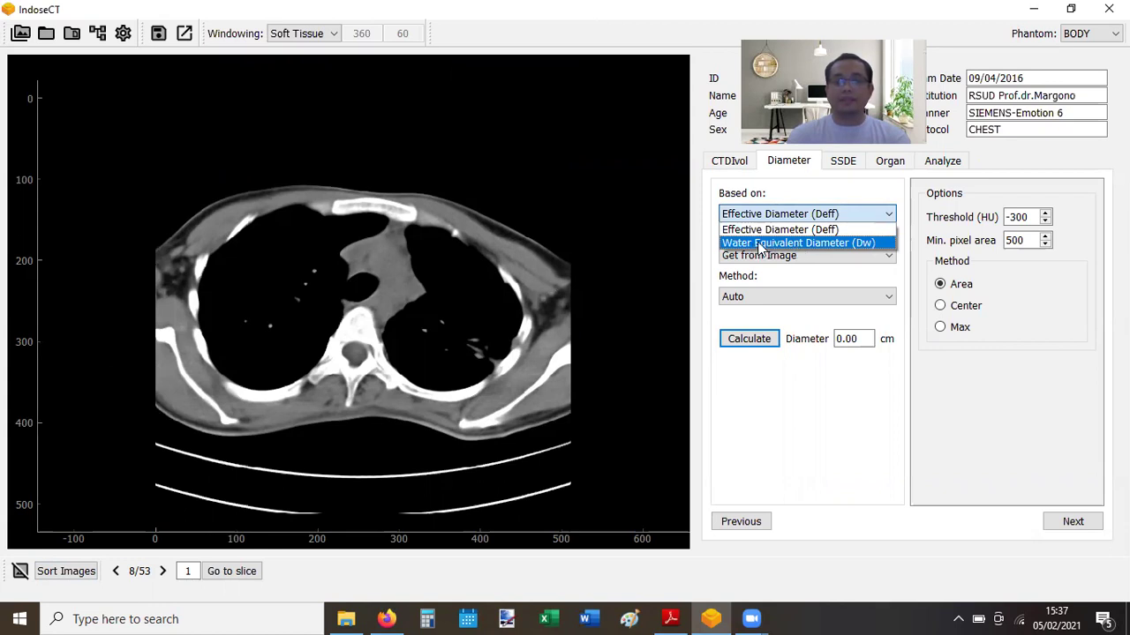
{"action": "left_click", "coordinate": [760, 244]}
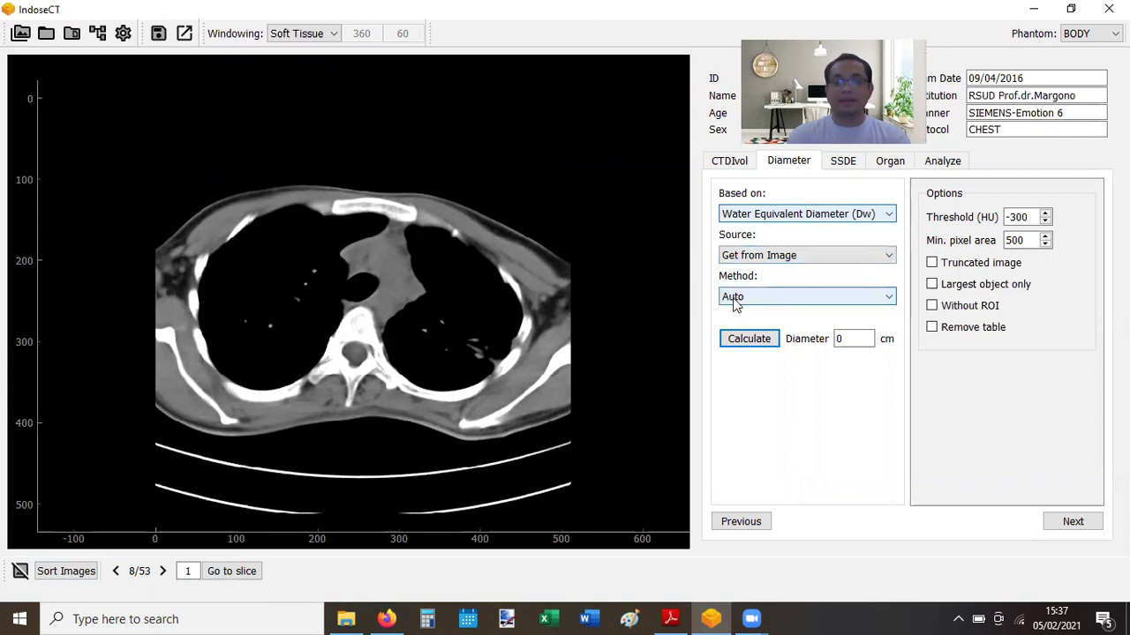
{"action": "left_click", "coordinate": [749, 341]}
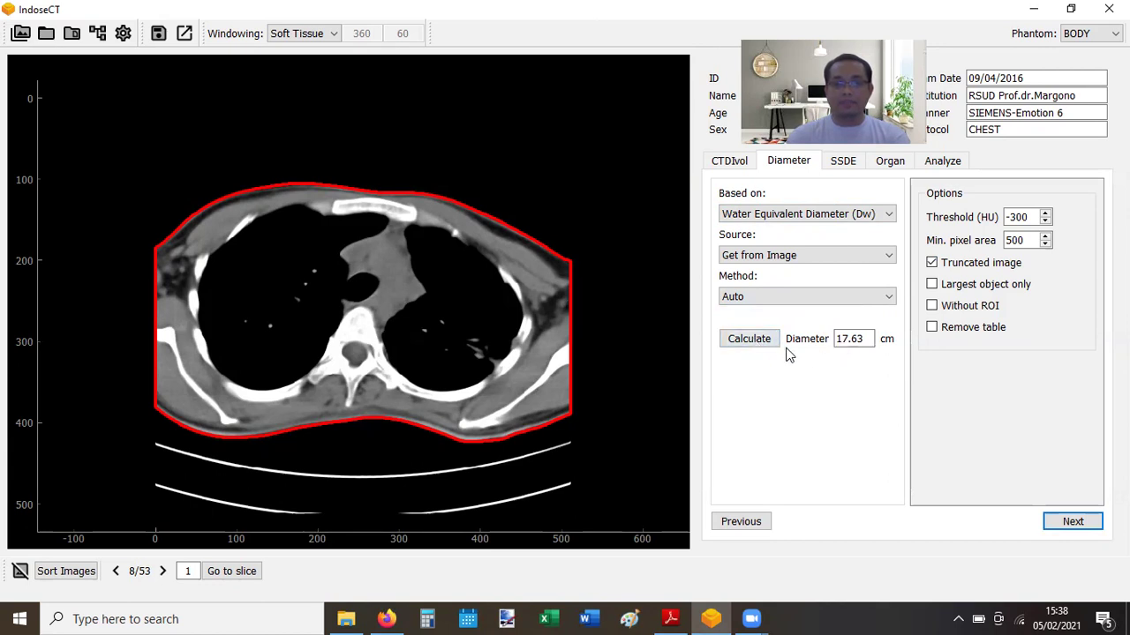
{"action": "left_click", "coordinate": [750, 341]}
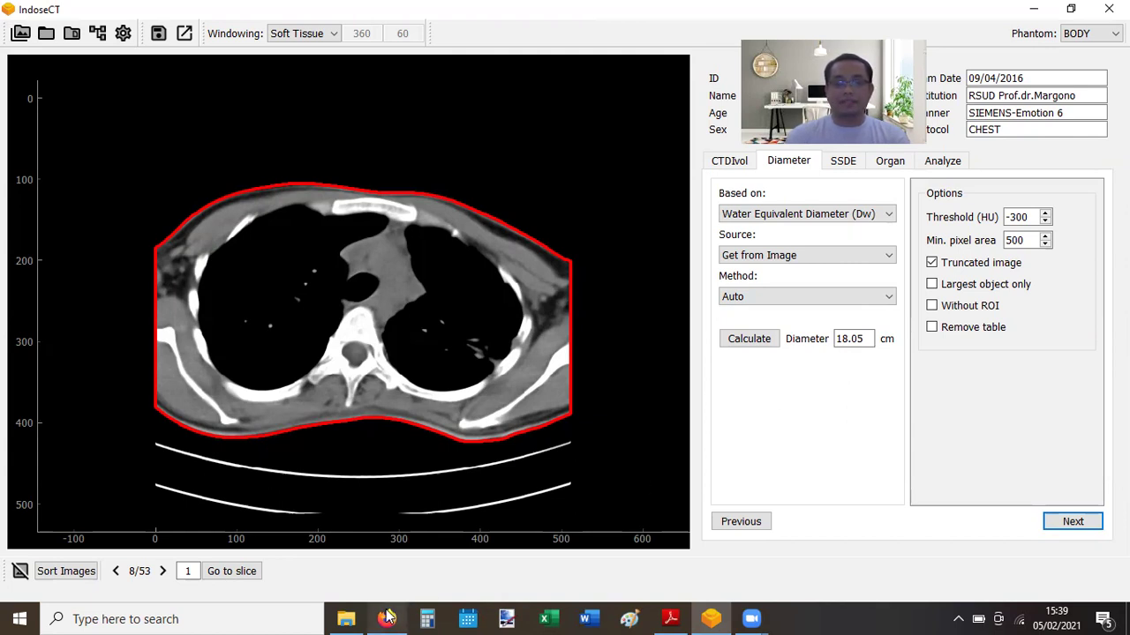
Step: Switch to Firefox and open the Radiation Protection Dosimetry journal site on Oxford Academic in a new tab
{"action": "mouse_move", "coordinate": [389, 617]}
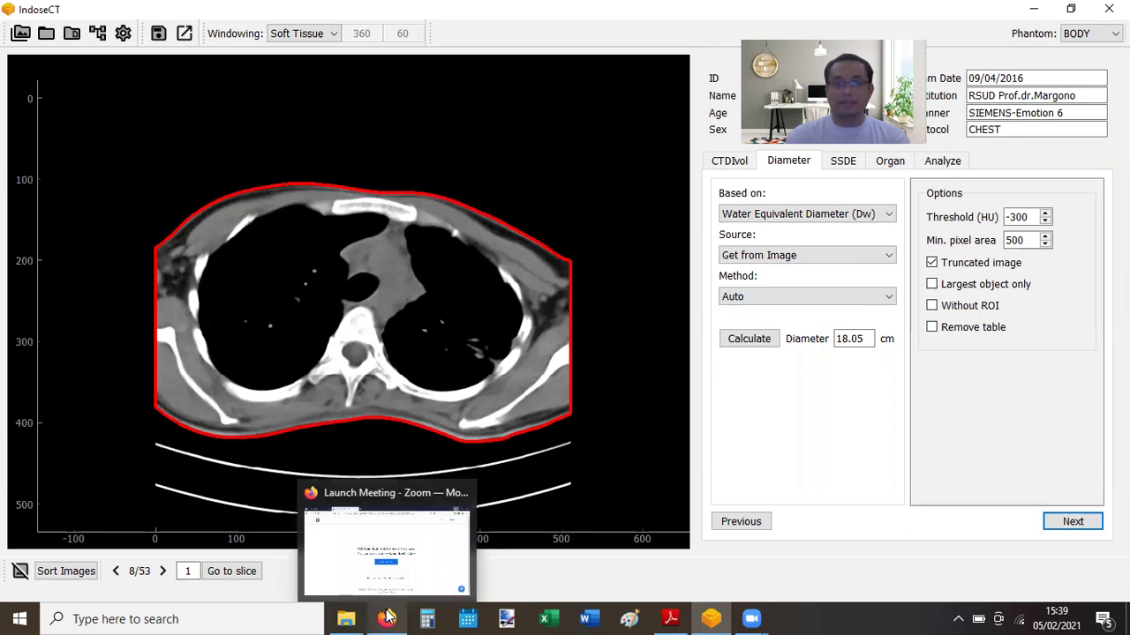
{"action": "left_click", "coordinate": [388, 617]}
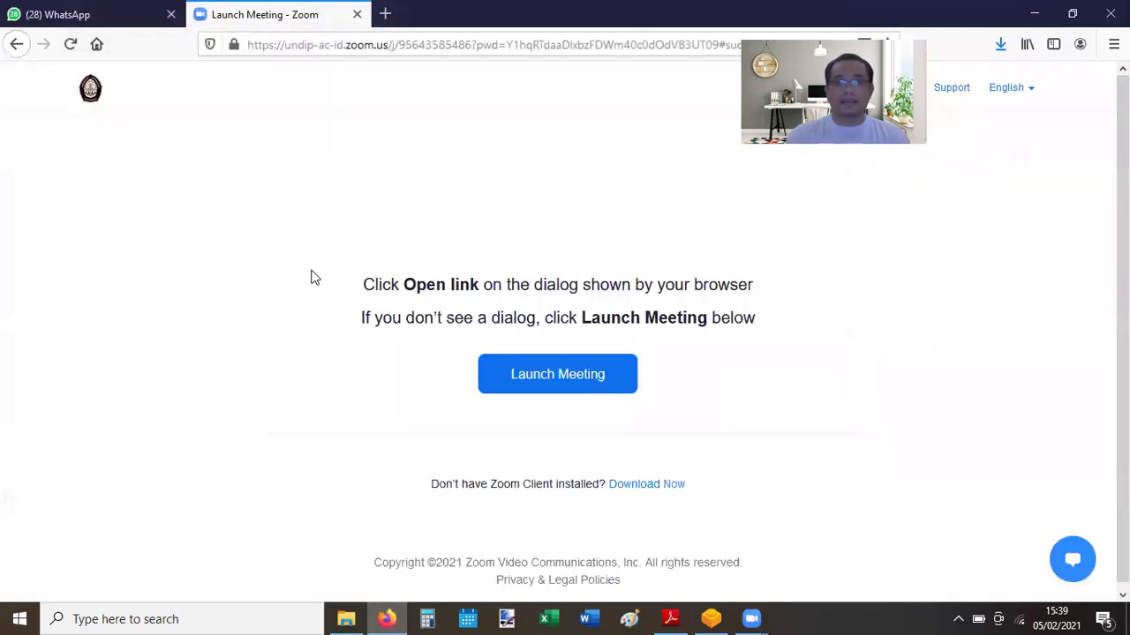
{"action": "left_click", "coordinate": [386, 15]}
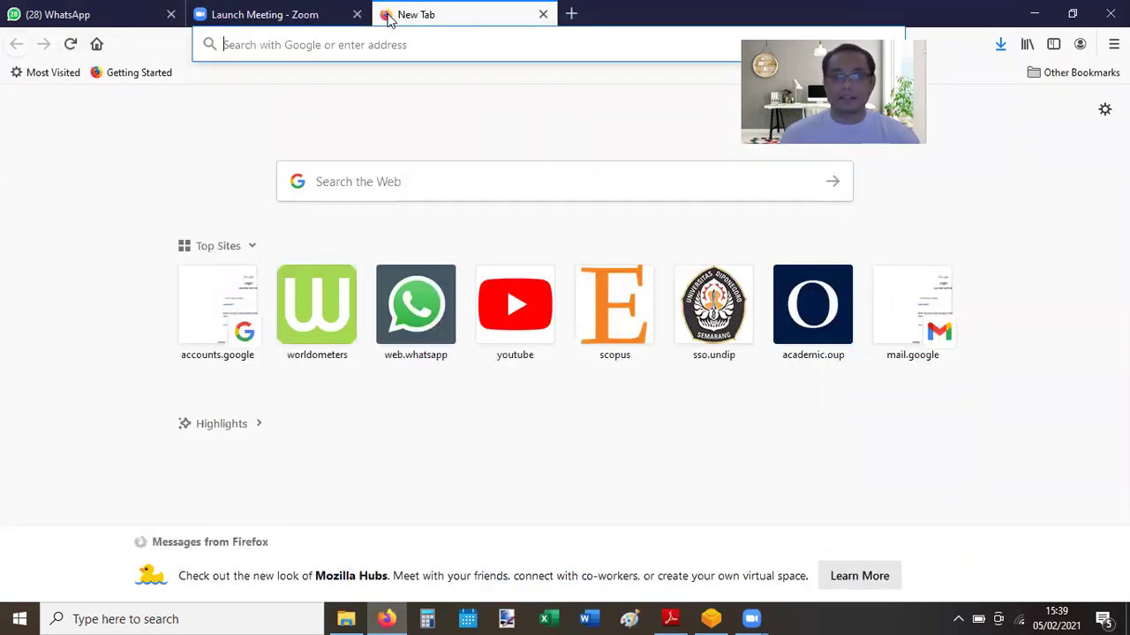
{"action": "type", "text": "R"}
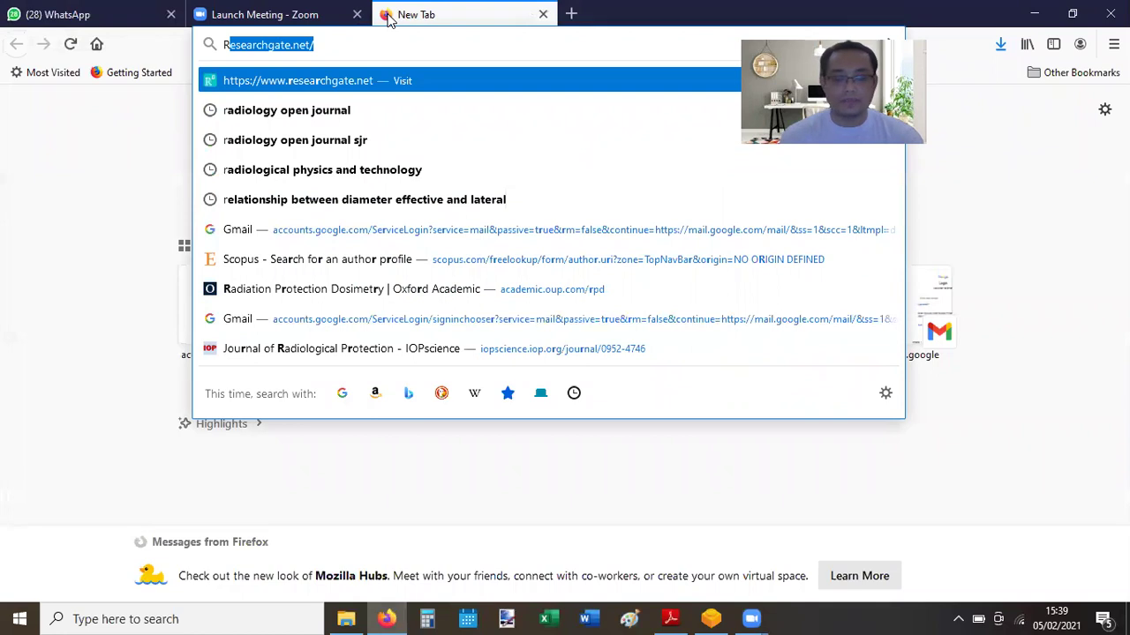
{"action": "type", "text": "ad"}
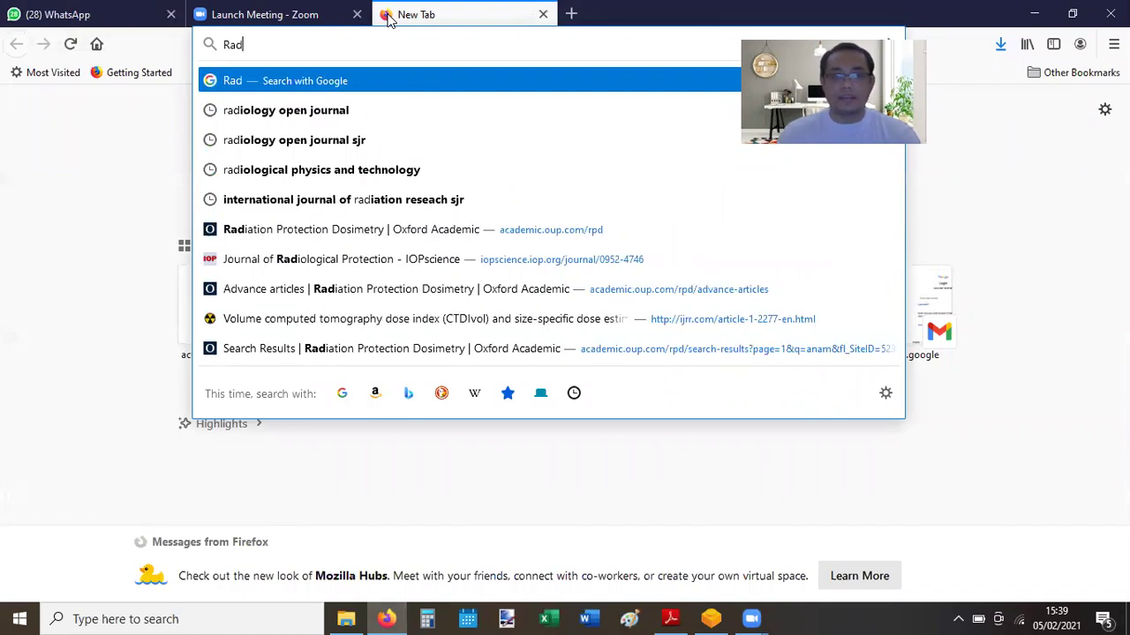
{"action": "left_click", "coordinate": [289, 232]}
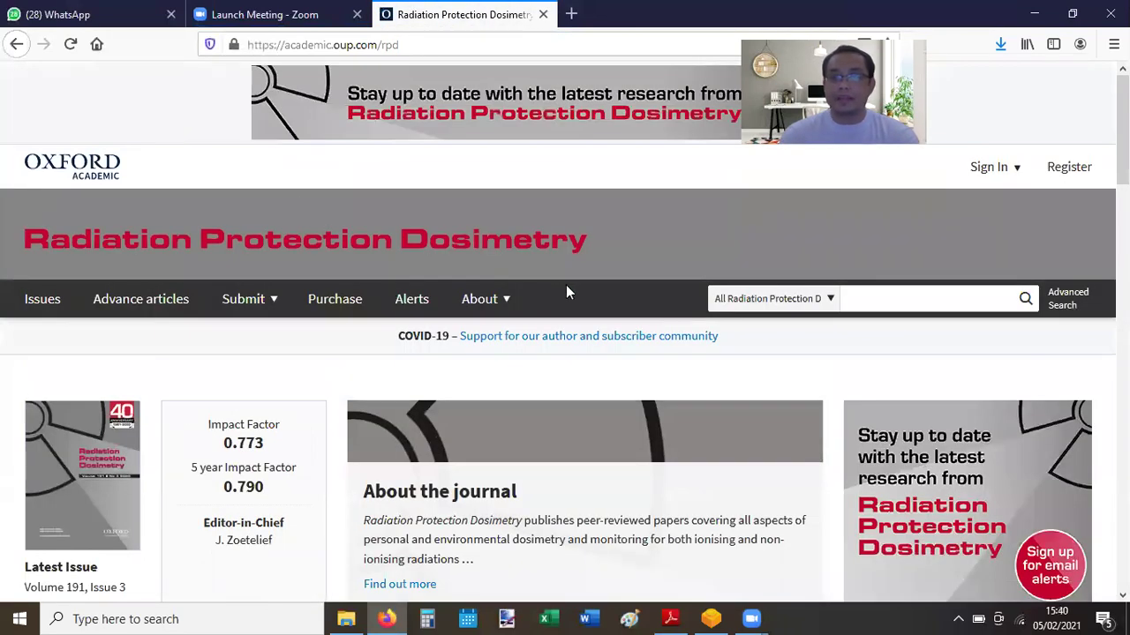
Step: Search the journal for the author's surname and look over the article on SSDE for truncated CT images
{"action": "left_click", "coordinate": [874, 296]}
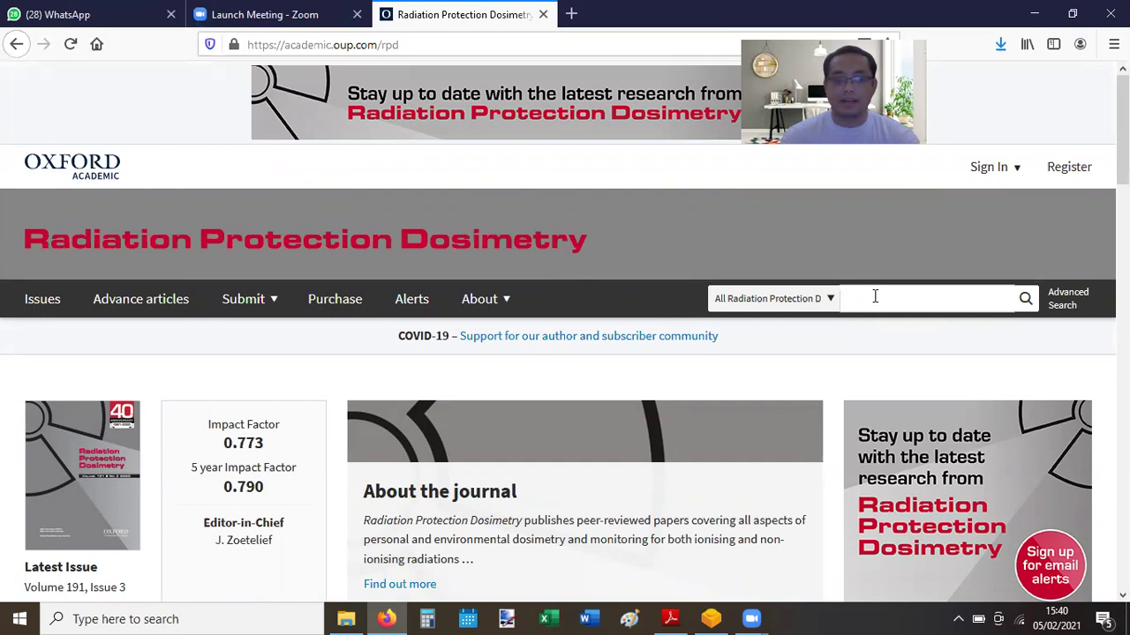
{"action": "type", "text": "anam"}
{"action": "key", "text": "Return"}
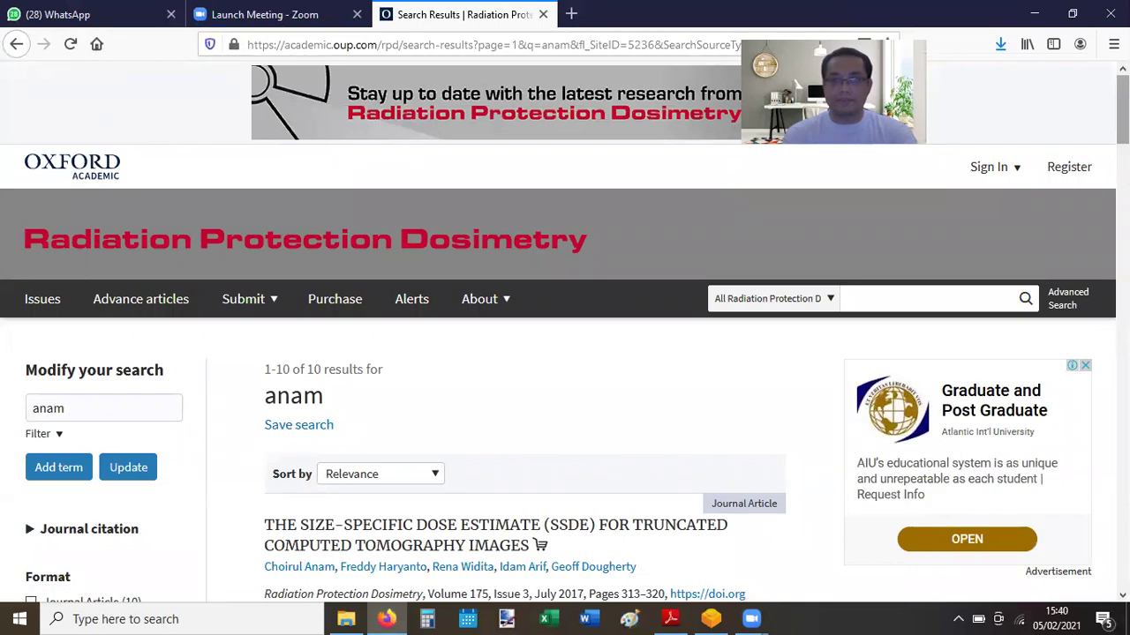
{"action": "scroll", "coordinate": [565, 353], "scroll_direction": "down", "scroll_amount": 2}
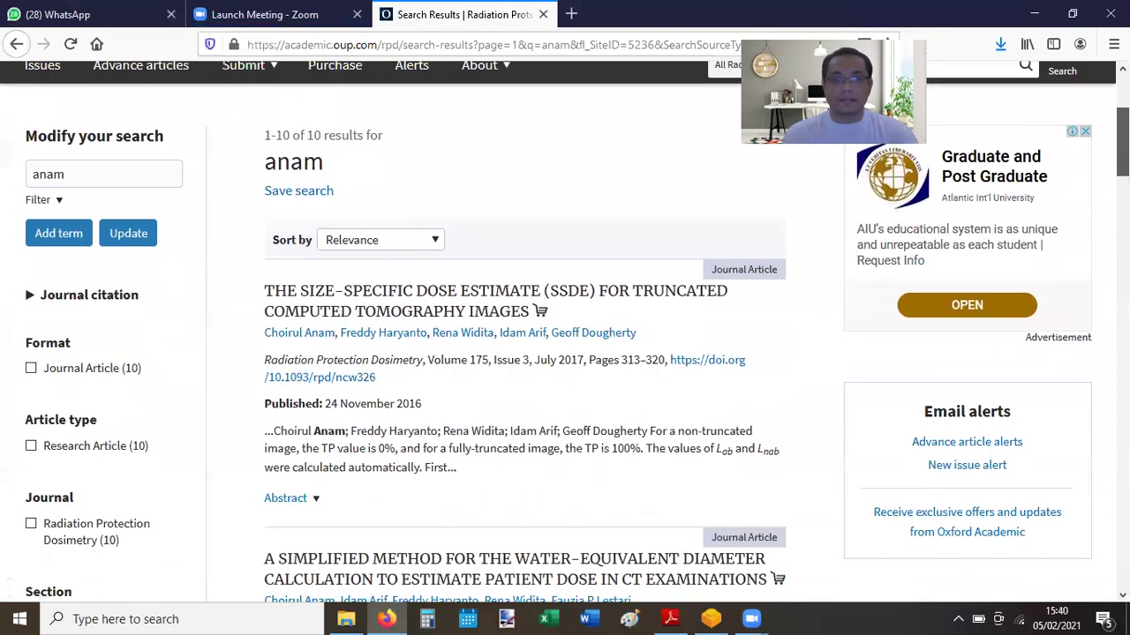
{"action": "scroll", "coordinate": [565, 354], "scroll_direction": "down", "scroll_amount": 1}
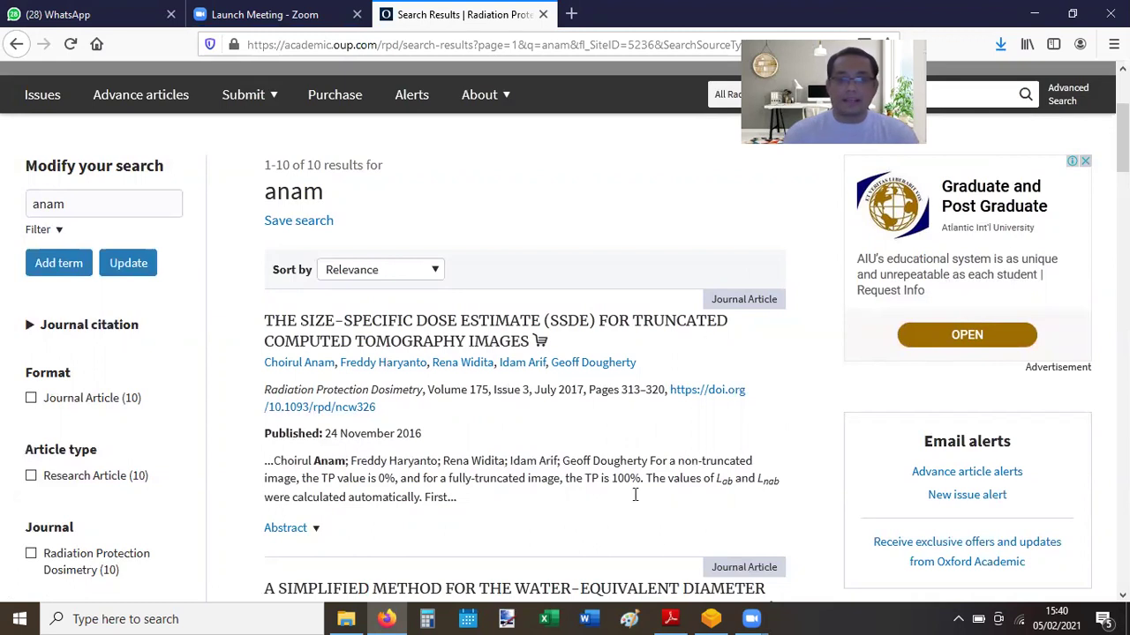
Step: Review the truncated-images paper's truncation formula, Figure 1 and correction plots in Adobe Reader, and return to IndoseCT
{"action": "left_click", "coordinate": [671, 618]}
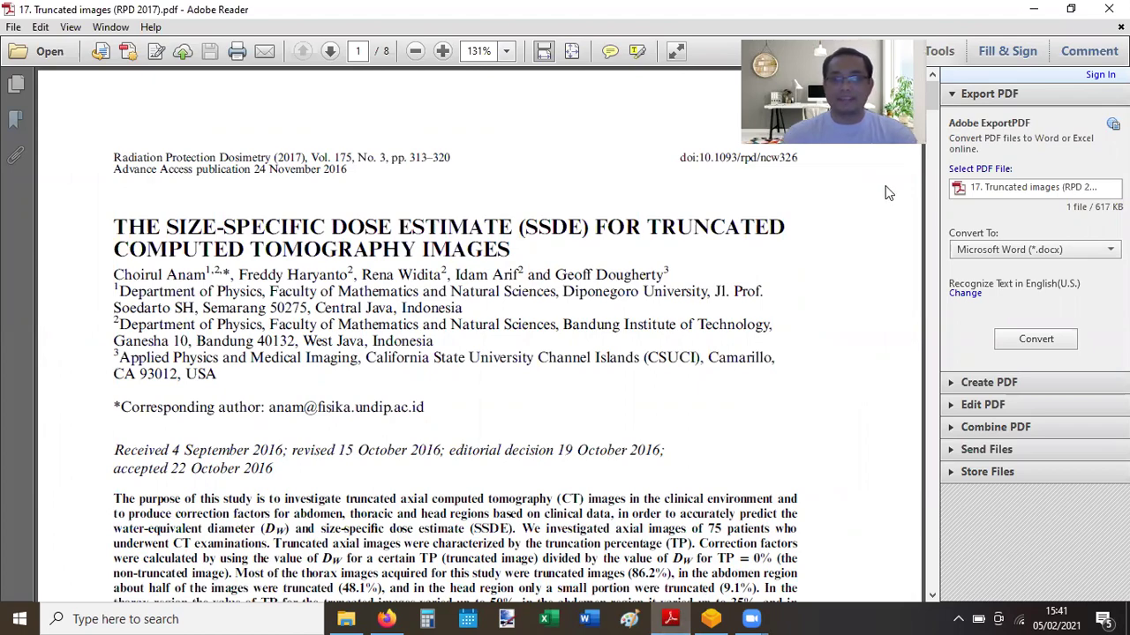
{"action": "scroll", "coordinate": [888, 193], "scroll_direction": "down", "scroll_amount": 10}
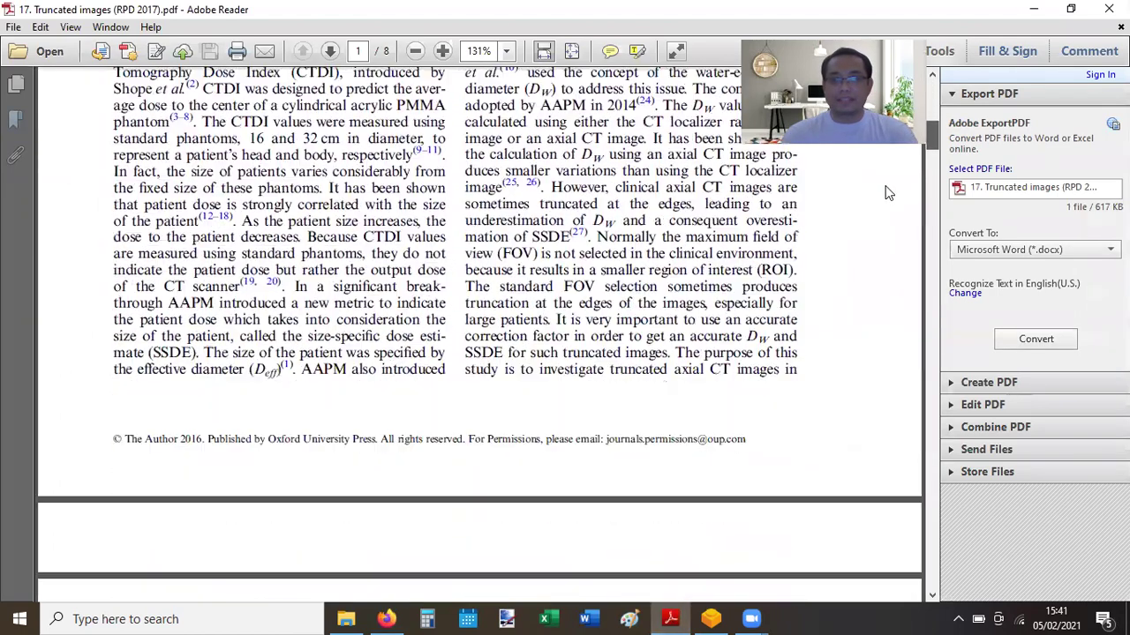
{"action": "scroll", "coordinate": [886, 187], "scroll_direction": "down", "scroll_amount": 5}
{"action": "mouse_move", "coordinate": [933, 157]}
{"action": "left_mouse_down"}
{"action": "mouse_move", "coordinate": [926, 181]}
{"action": "mouse_move", "coordinate": [926, 161]}
{"action": "left_mouse_up"}
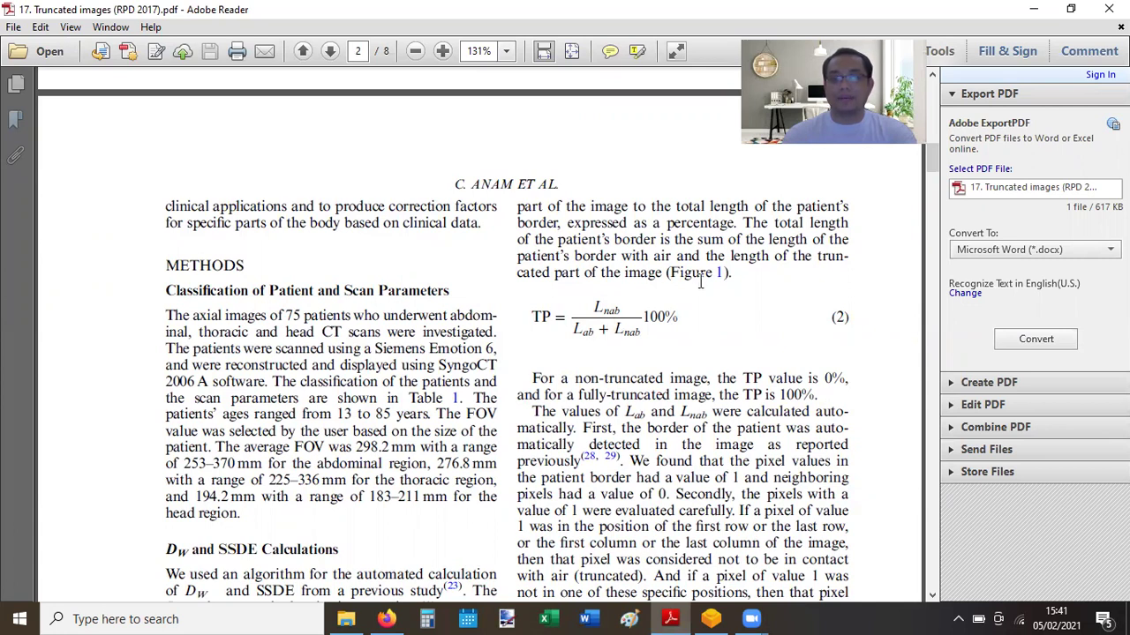
{"action": "left_click_drag", "start_coordinate": [931, 156], "coordinate": [932, 181]}
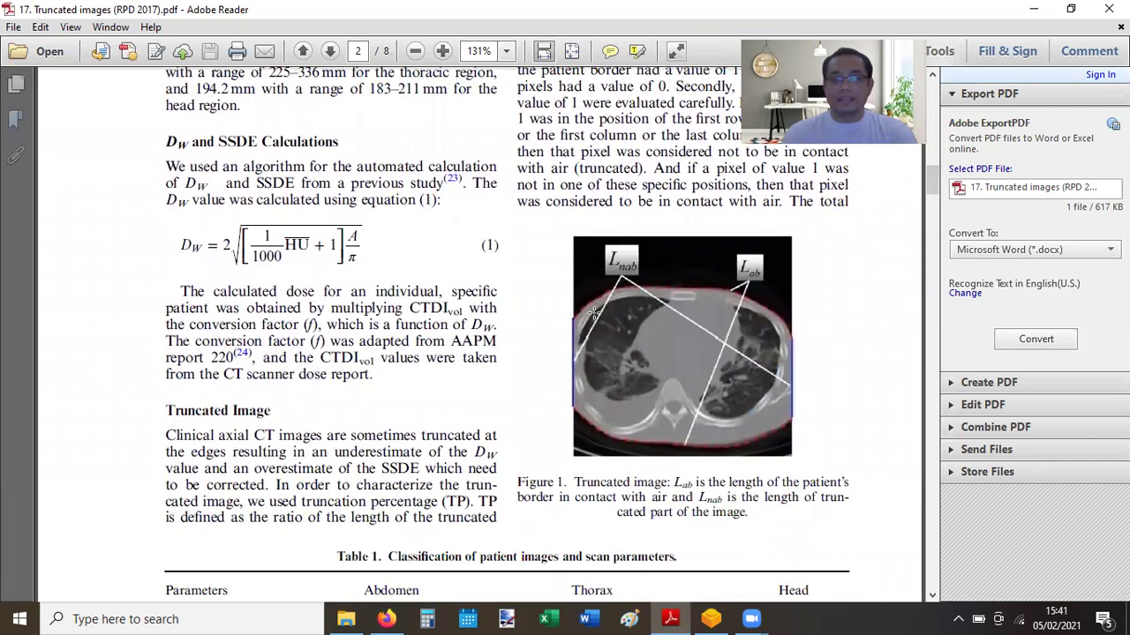
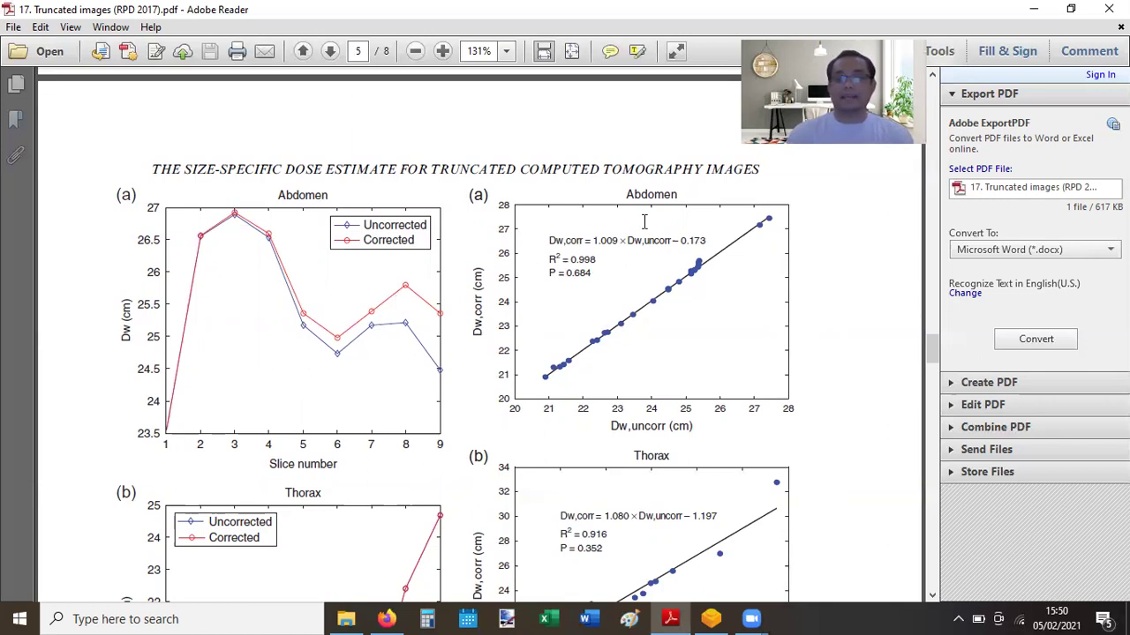
{"action": "scroll", "coordinate": [930, 352], "scroll_direction": "up", "scroll_amount": 10}
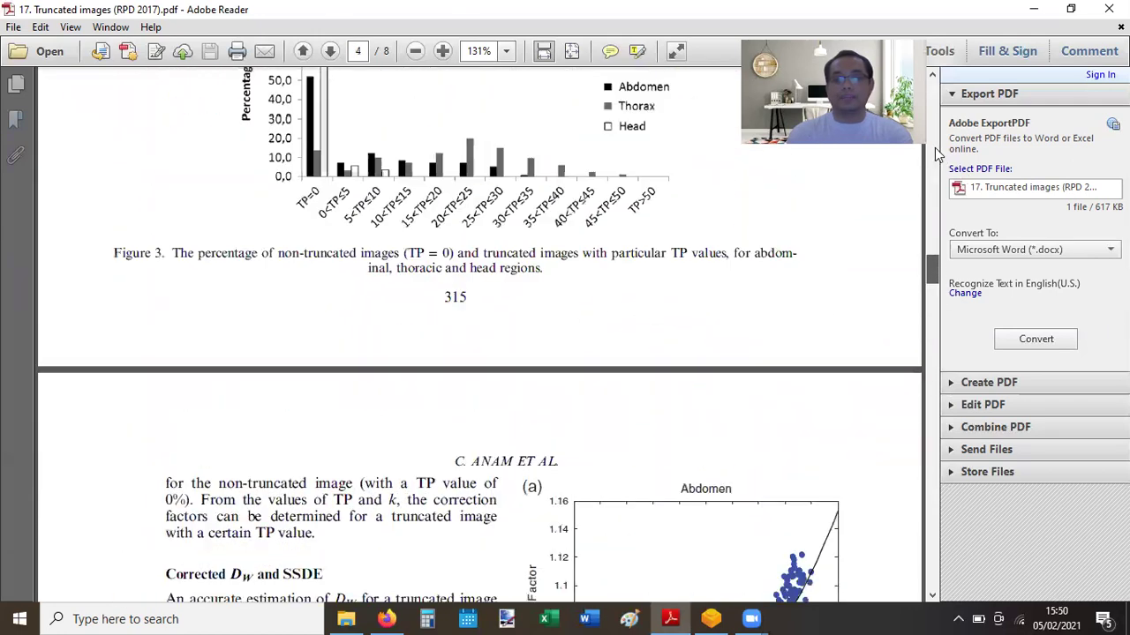
{"action": "left_click_drag", "start_coordinate": [931, 264], "coordinate": [937, 95]}
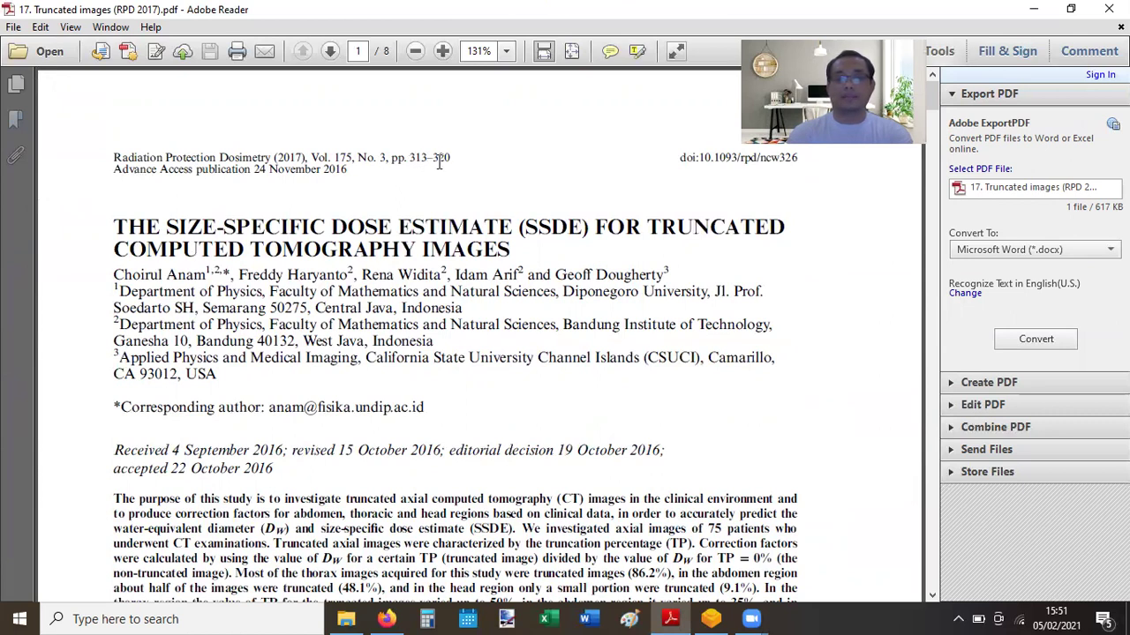
{"action": "left_click", "coordinate": [711, 618]}
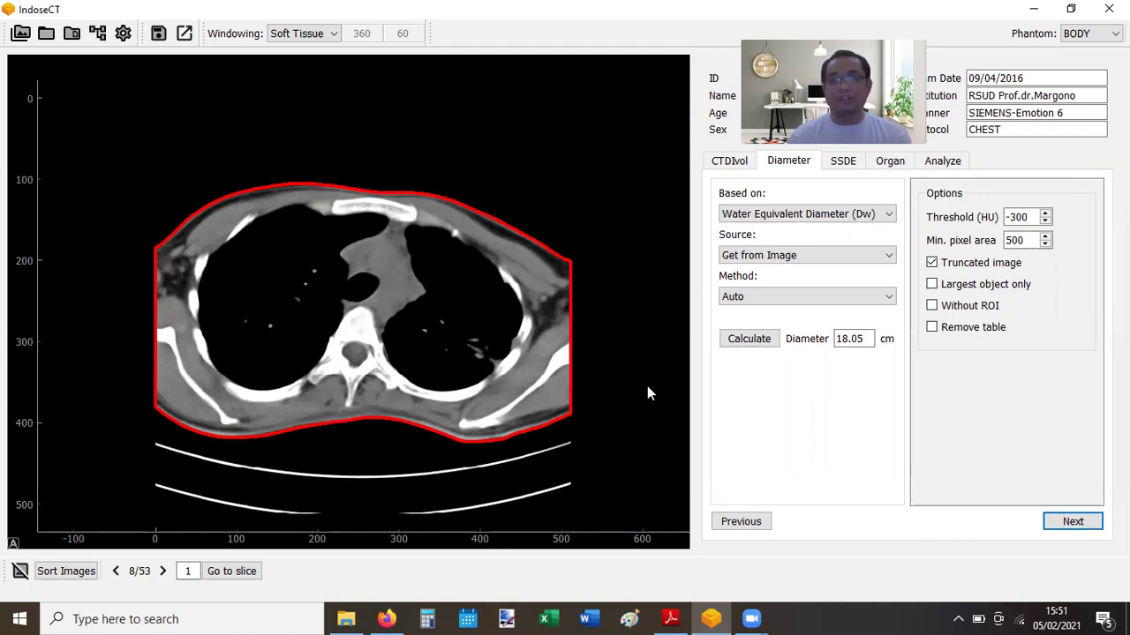
Step: Browse the current thorax series from slice 8 to slice 27
{"action": "scroll", "coordinate": [647, 394], "scroll_direction": "down", "scroll_amount": 4}
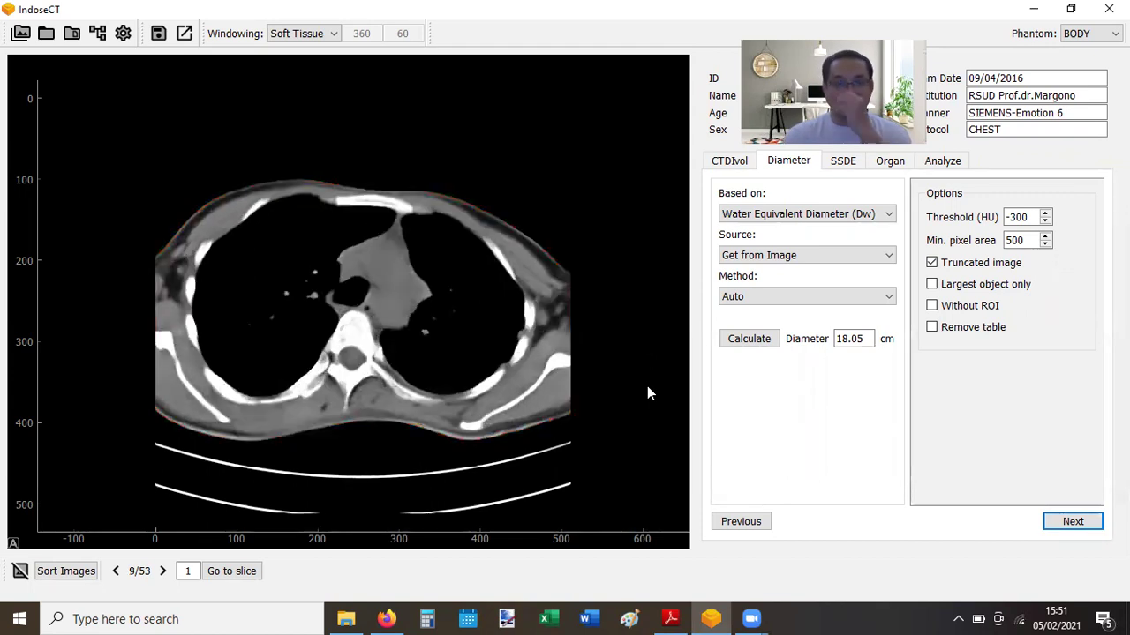
{"action": "scroll", "coordinate": [648, 394], "scroll_direction": "down", "scroll_amount": 6}
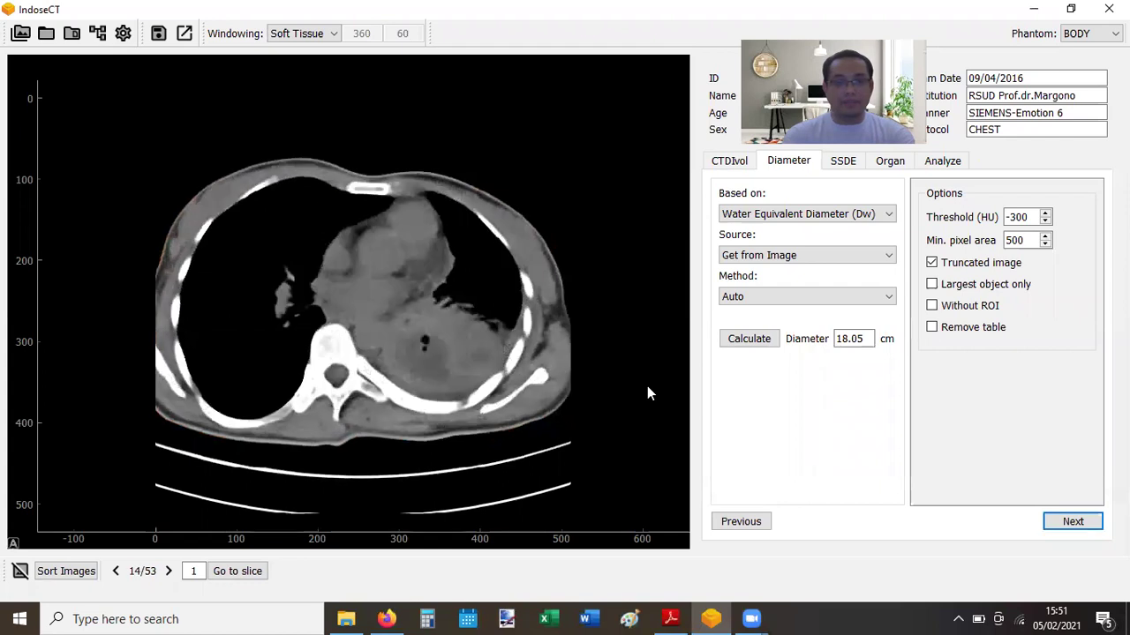
{"action": "scroll", "coordinate": [648, 387], "scroll_direction": "down", "scroll_amount": 6}
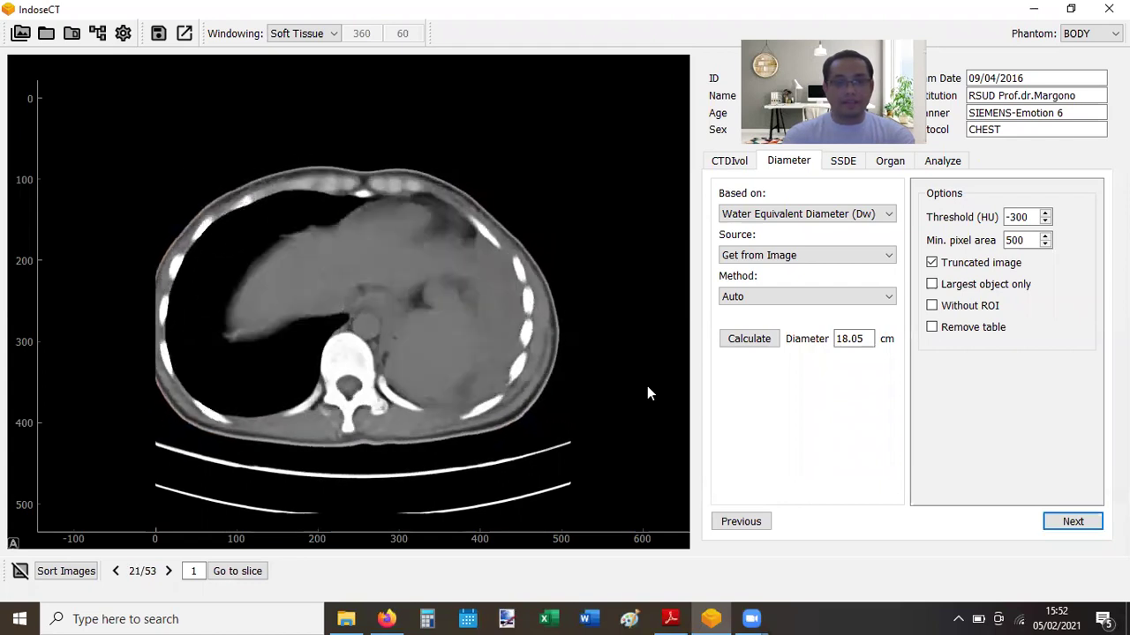
{"action": "scroll", "coordinate": [647, 387], "scroll_direction": "down", "scroll_amount": 3}
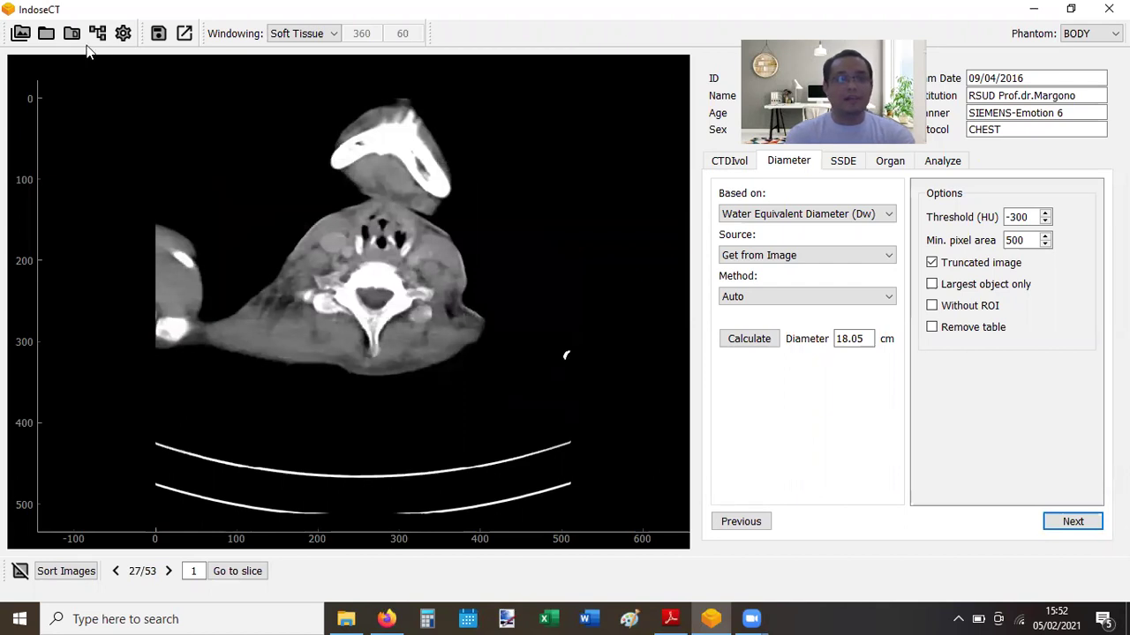
Step: Load the CT image folder CT.2014.11.AT2 from Pasca ITB > Citra CT > Citra RS Kensaras > THORAX on drive E
{"action": "left_click", "coordinate": [46, 35]}
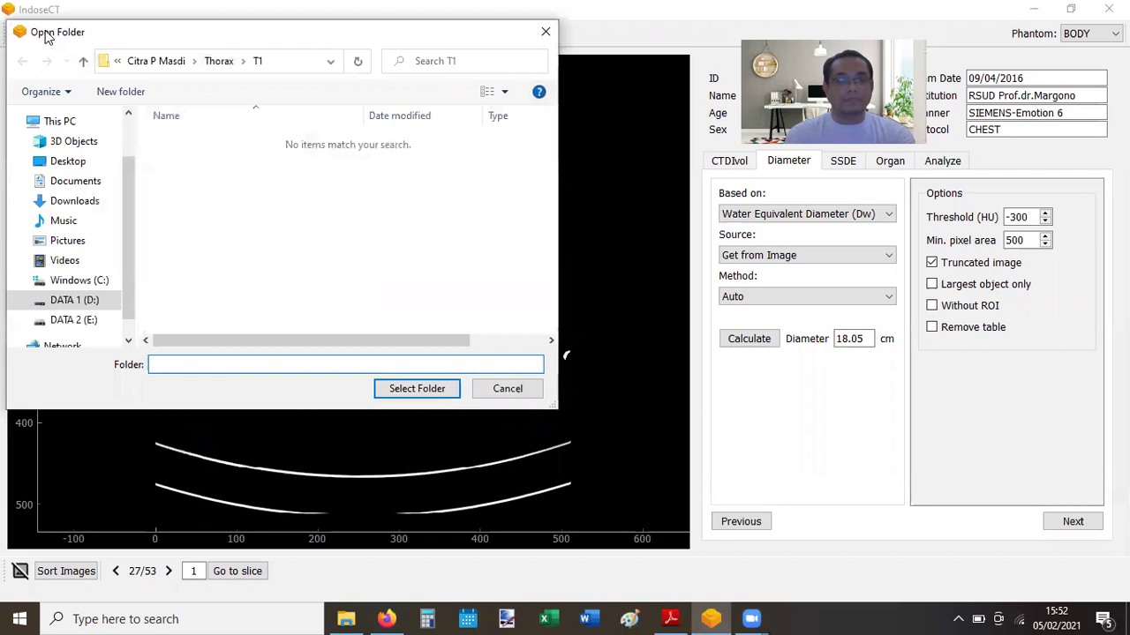
{"action": "left_click", "coordinate": [75, 319]}
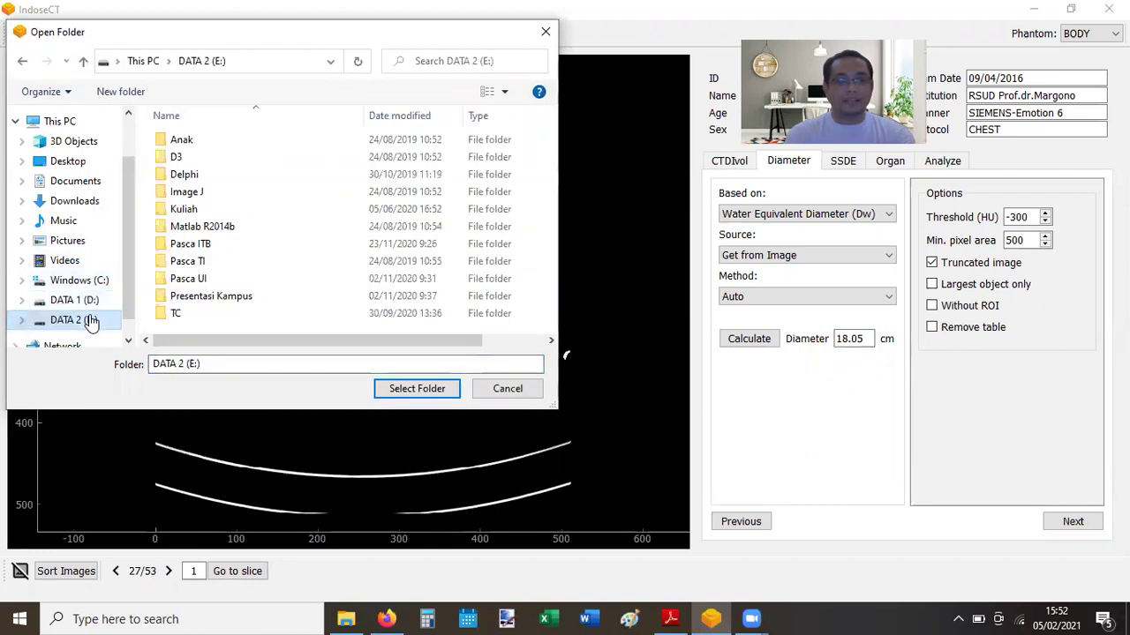
{"action": "double_click", "coordinate": [201, 247]}
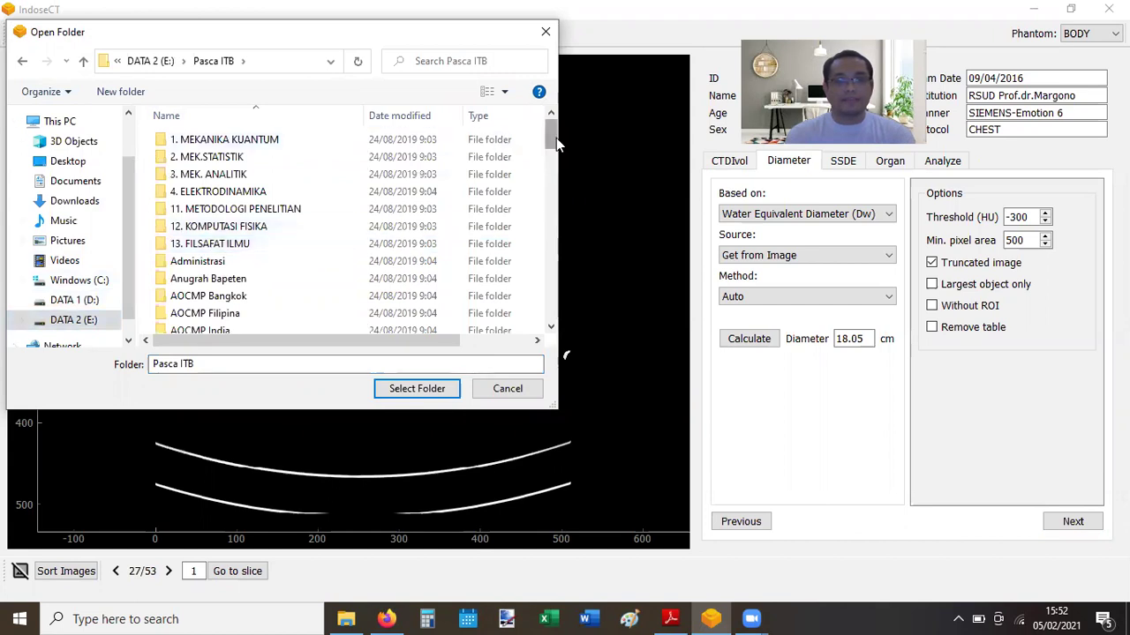
{"action": "left_click_drag", "start_coordinate": [556, 137], "coordinate": [552, 170]}
{"action": "left_click", "coordinate": [194, 265]}
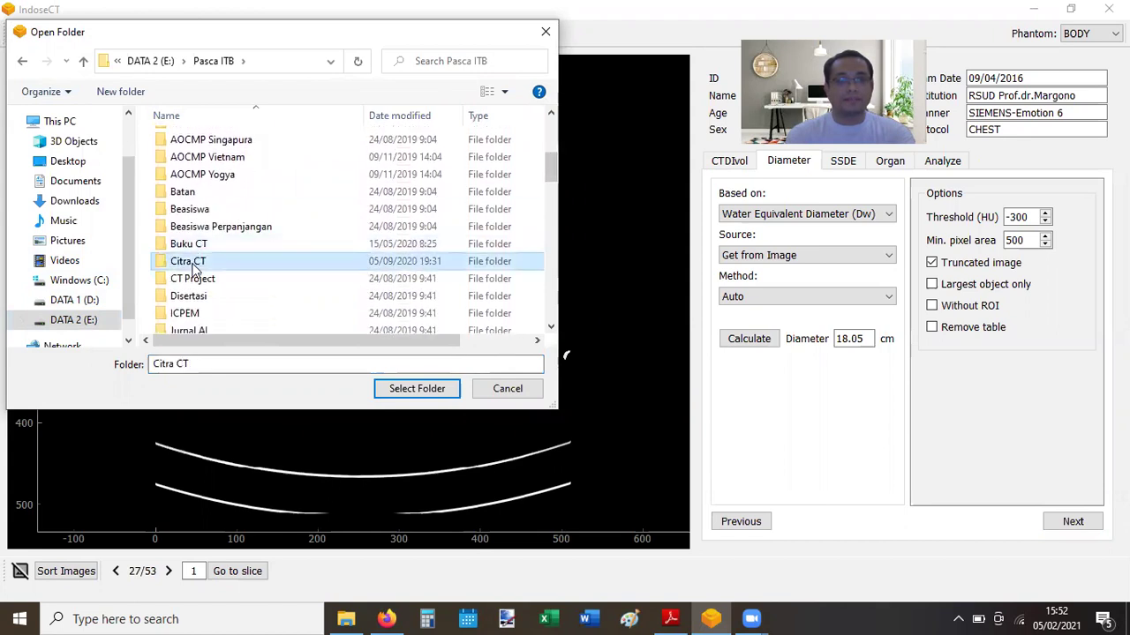
{"action": "double_click", "coordinate": [195, 267]}
{"action": "double_click", "coordinate": [220, 295]}
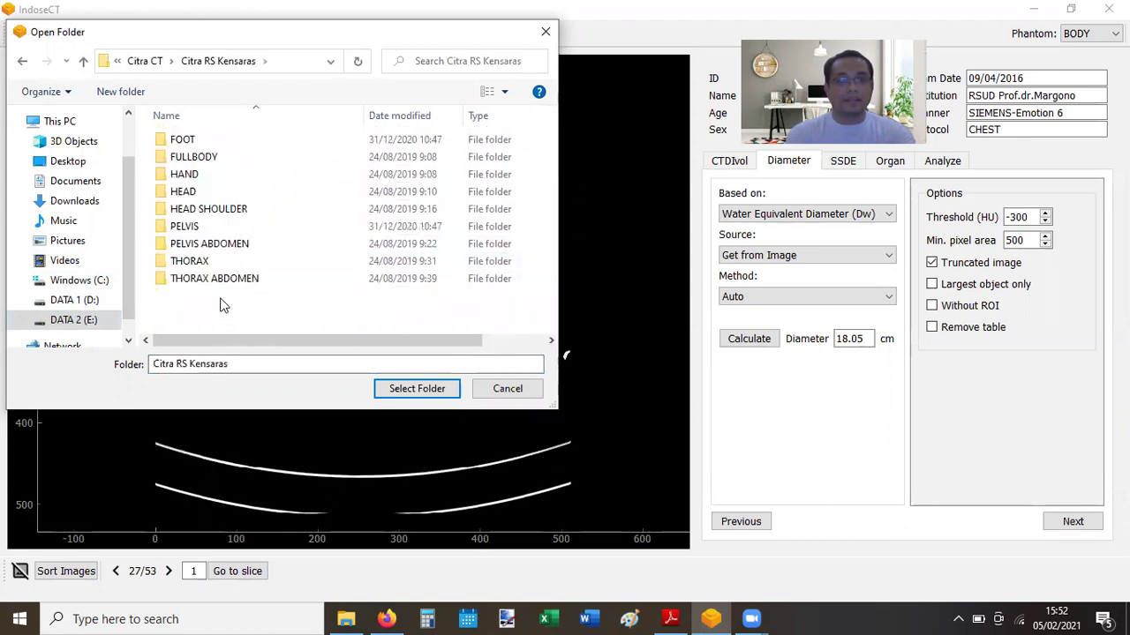
{"action": "double_click", "coordinate": [197, 261]}
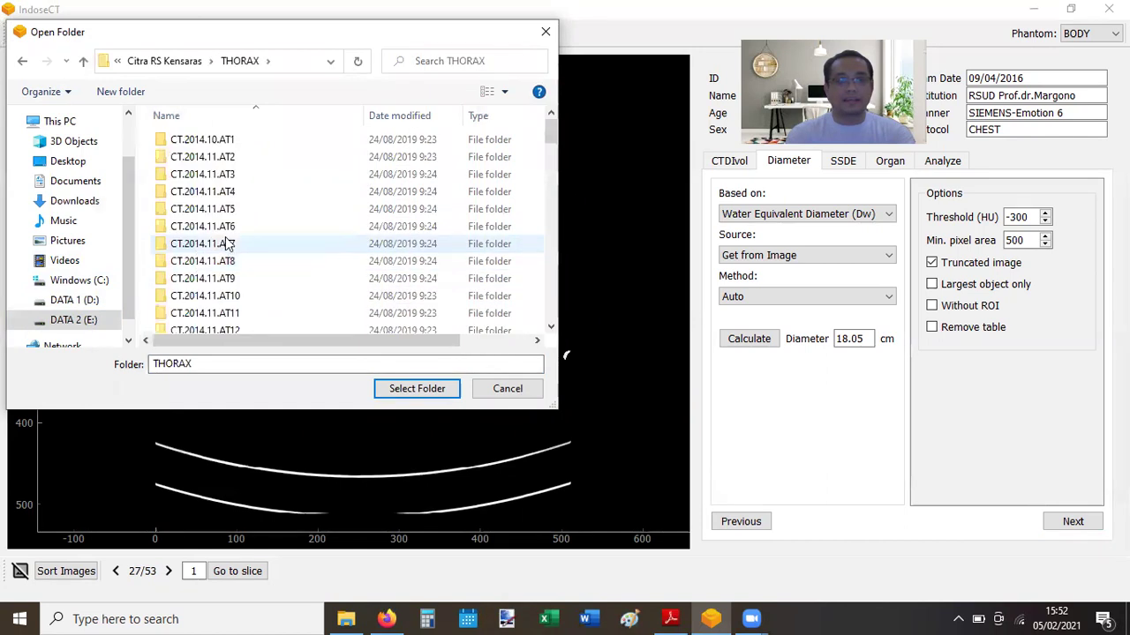
{"action": "double_click", "coordinate": [225, 157]}
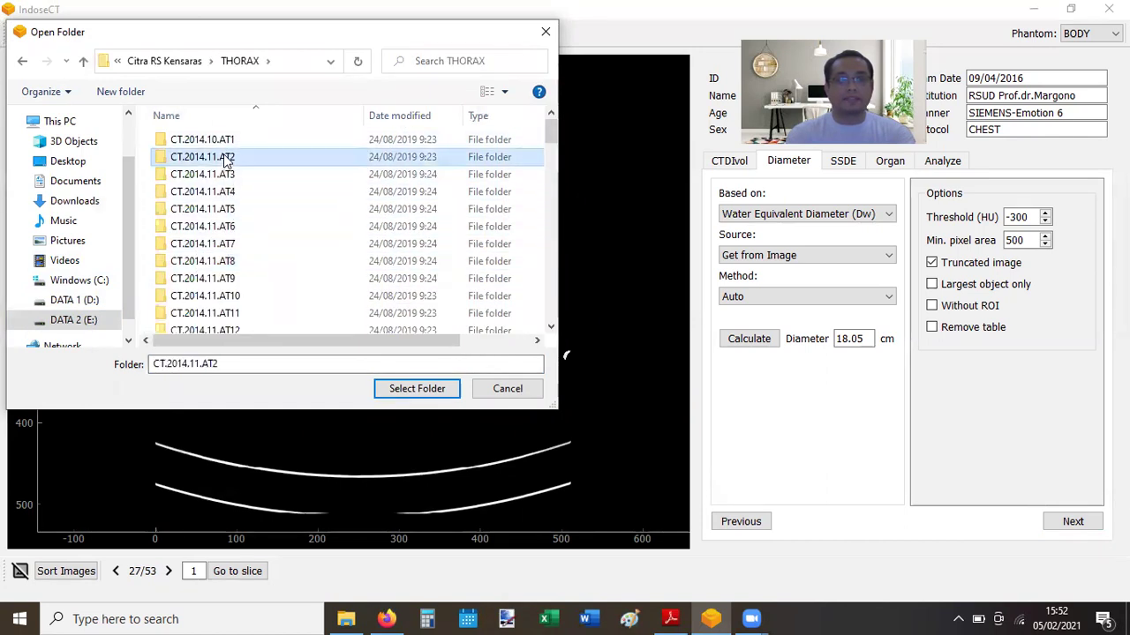
{"action": "left_click", "coordinate": [415, 390]}
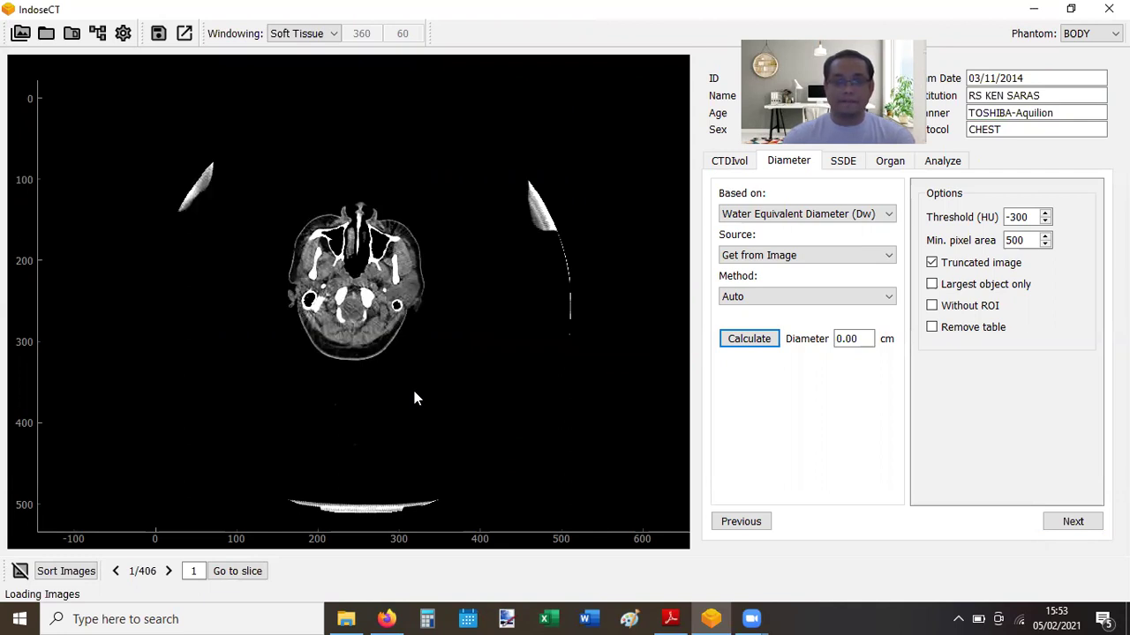
Step: Go to thorax slice 180 of the loaded series and set the image windowing to Fat
{"action": "scroll", "coordinate": [414, 391], "scroll_direction": "down", "scroll_amount": 10}
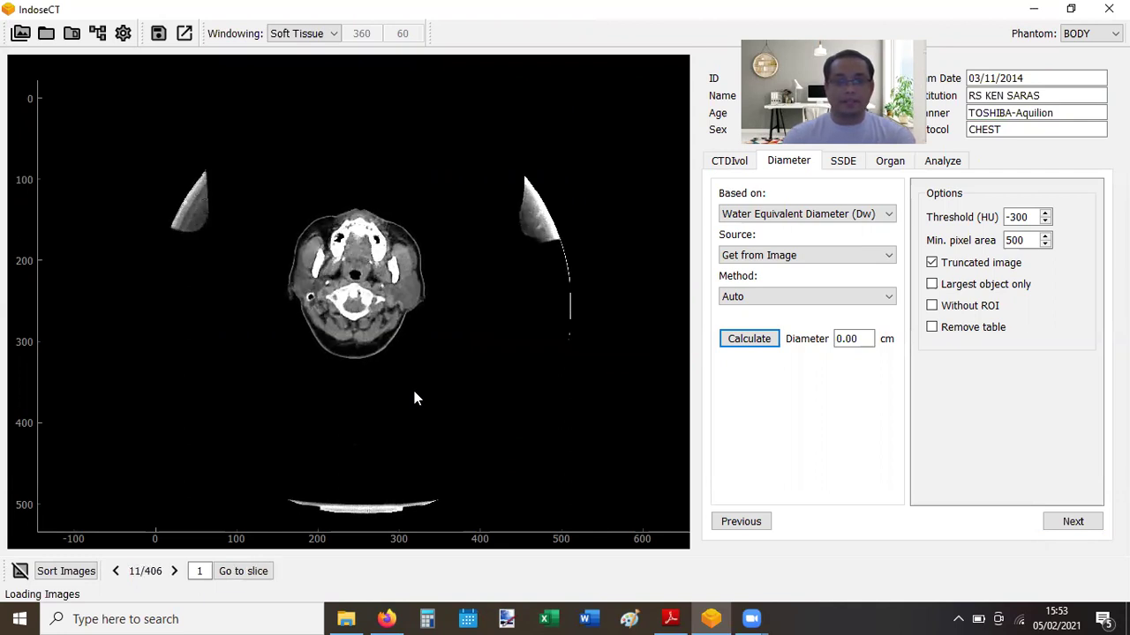
{"action": "scroll", "coordinate": [414, 391], "scroll_direction": "down", "scroll_amount": 20}
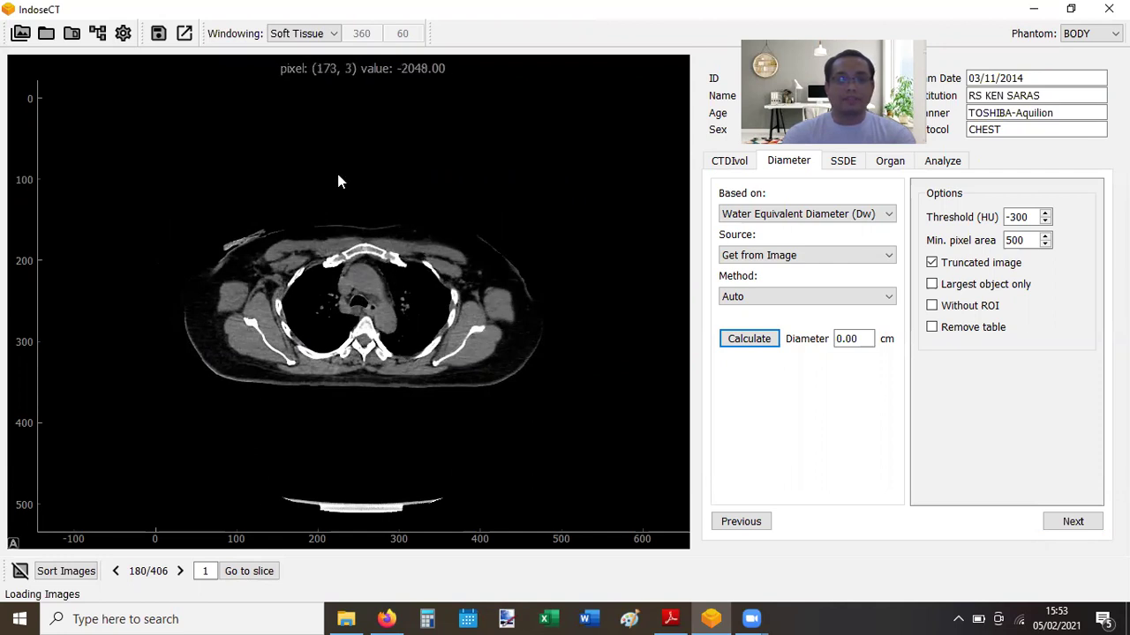
{"action": "left_click", "coordinate": [333, 35]}
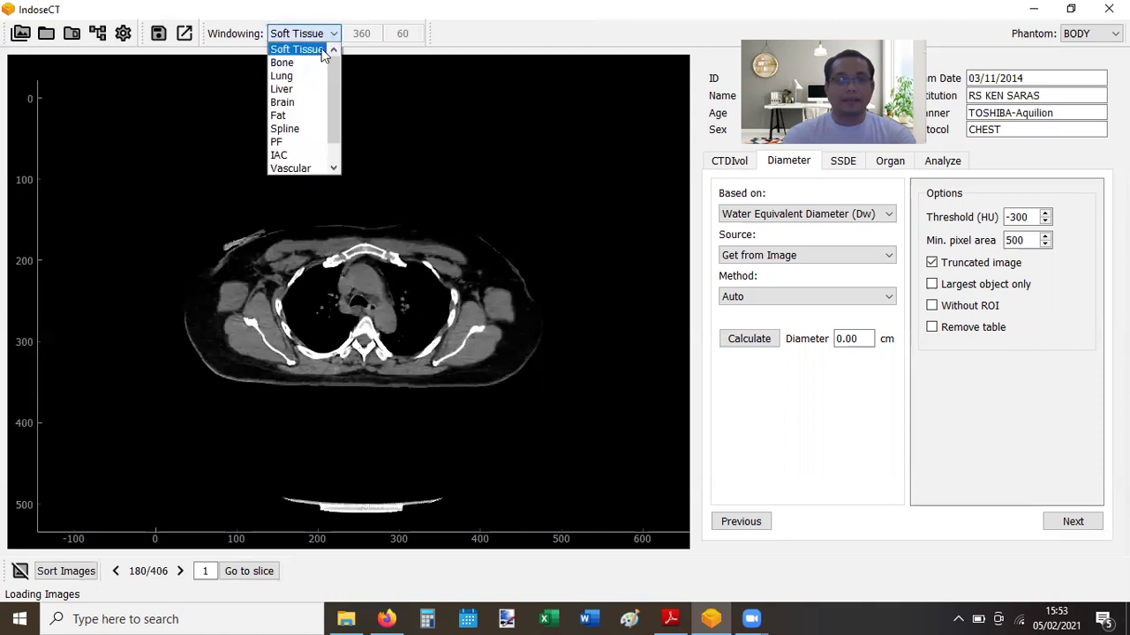
{"action": "left_click", "coordinate": [284, 120]}
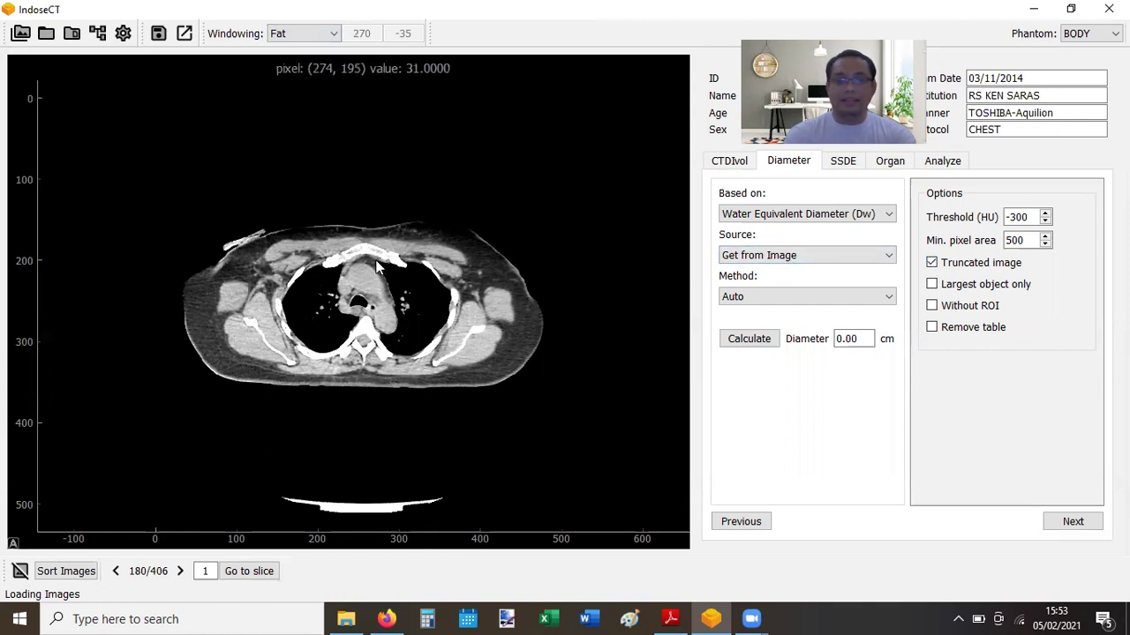
Step: Calculate slice 180's water equivalent diameter automatically, first without and again with the truncated image correction
{"action": "left_click", "coordinate": [932, 266]}
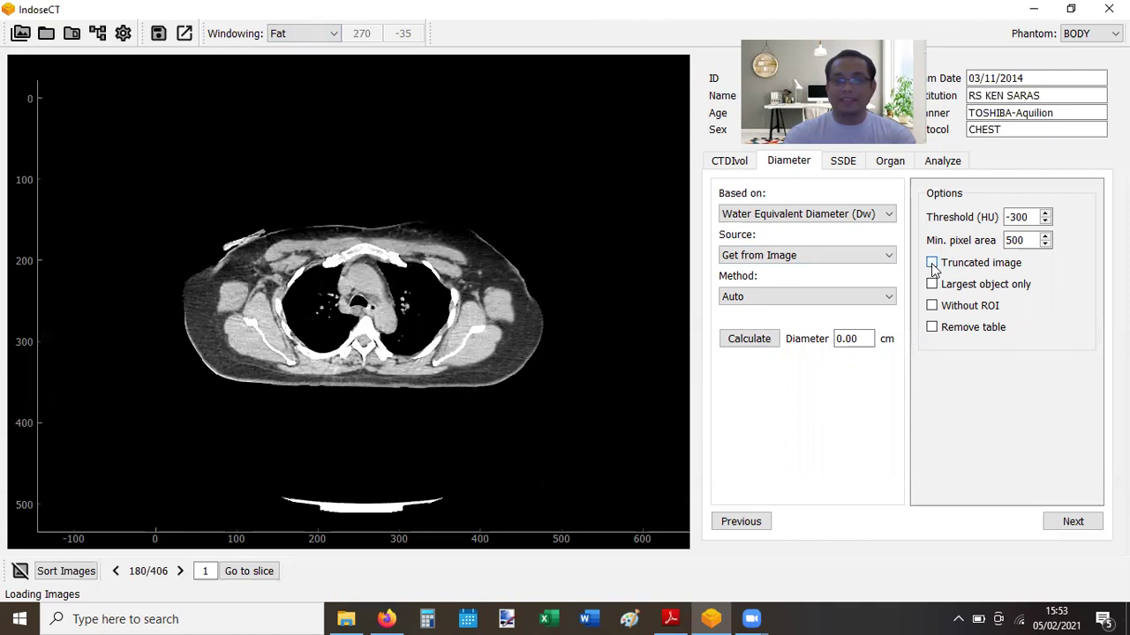
{"action": "left_click", "coordinate": [752, 343]}
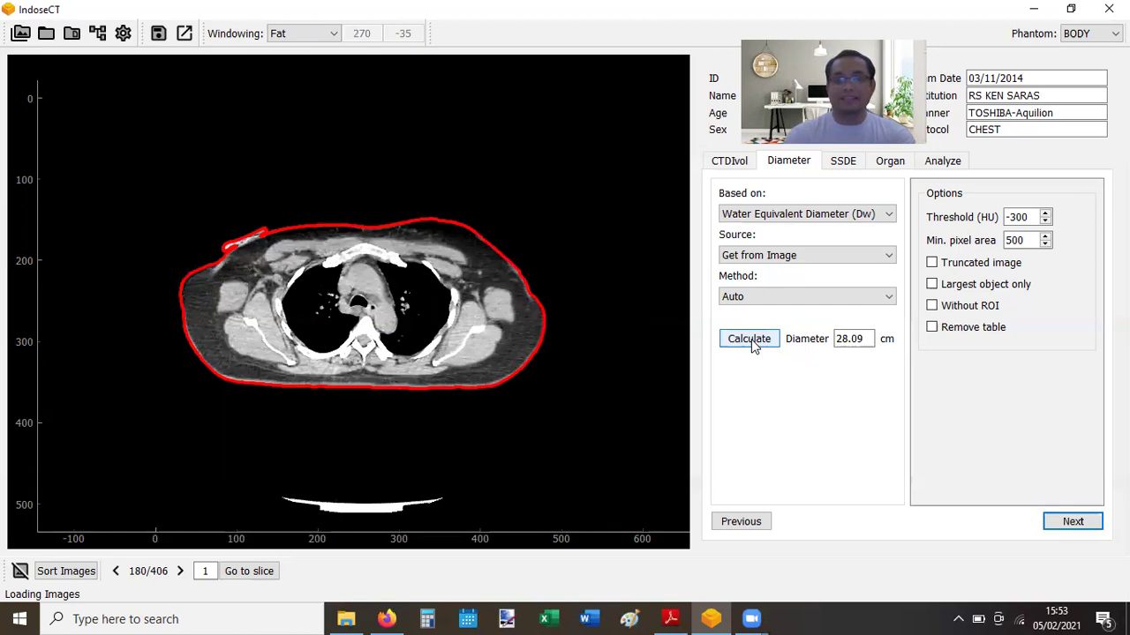
{"action": "left_click", "coordinate": [932, 265]}
{"action": "left_click", "coordinate": [751, 345]}
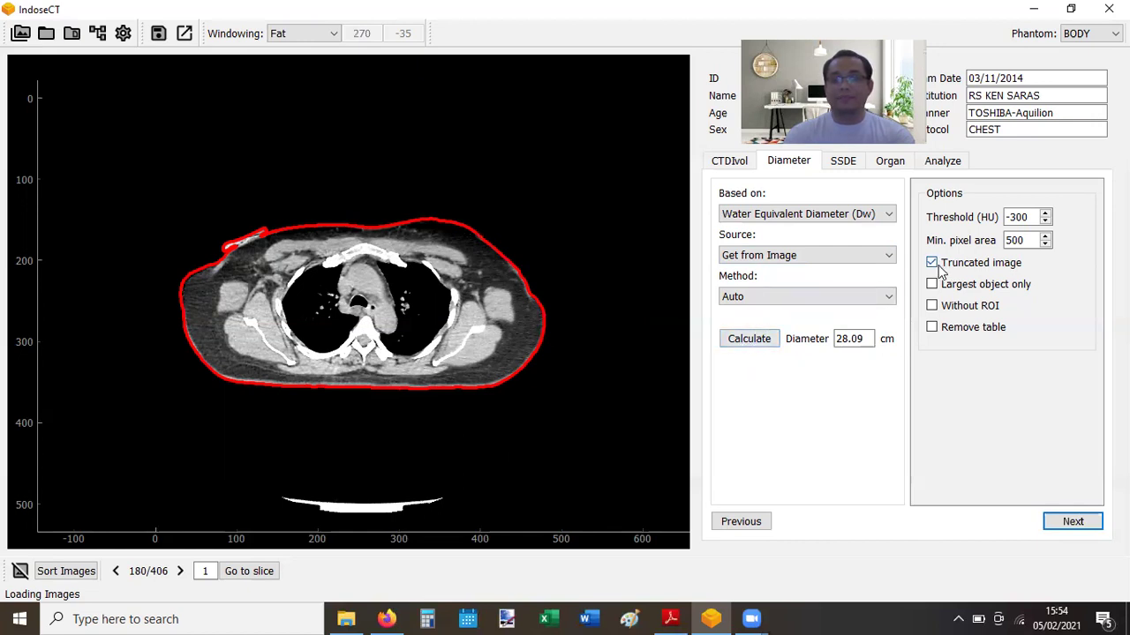
{"action": "left_click", "coordinate": [749, 346]}
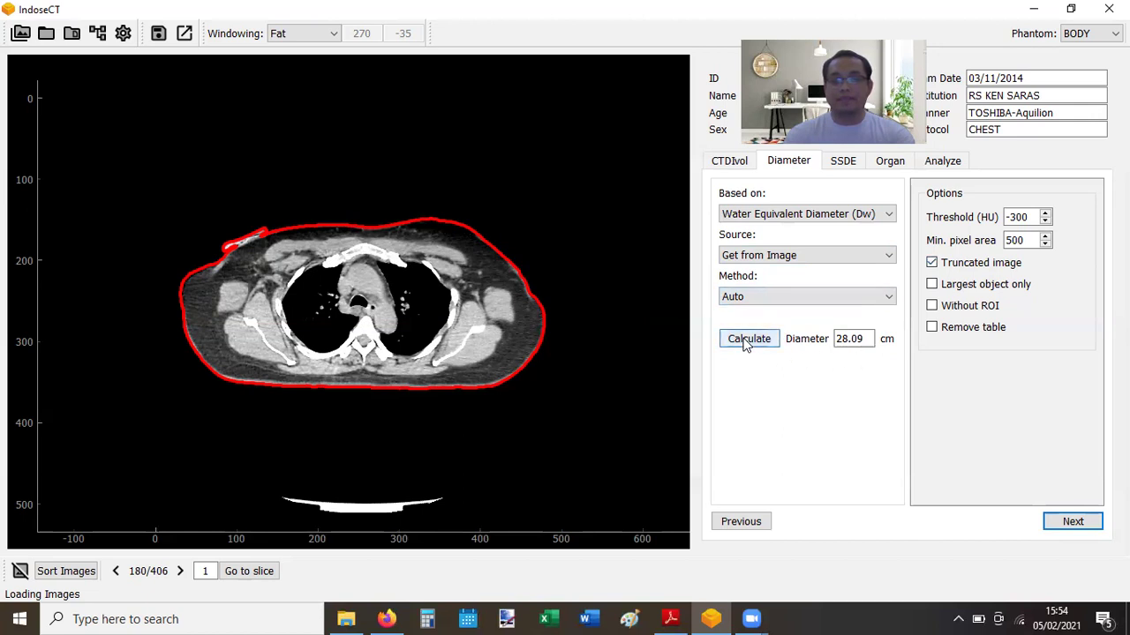